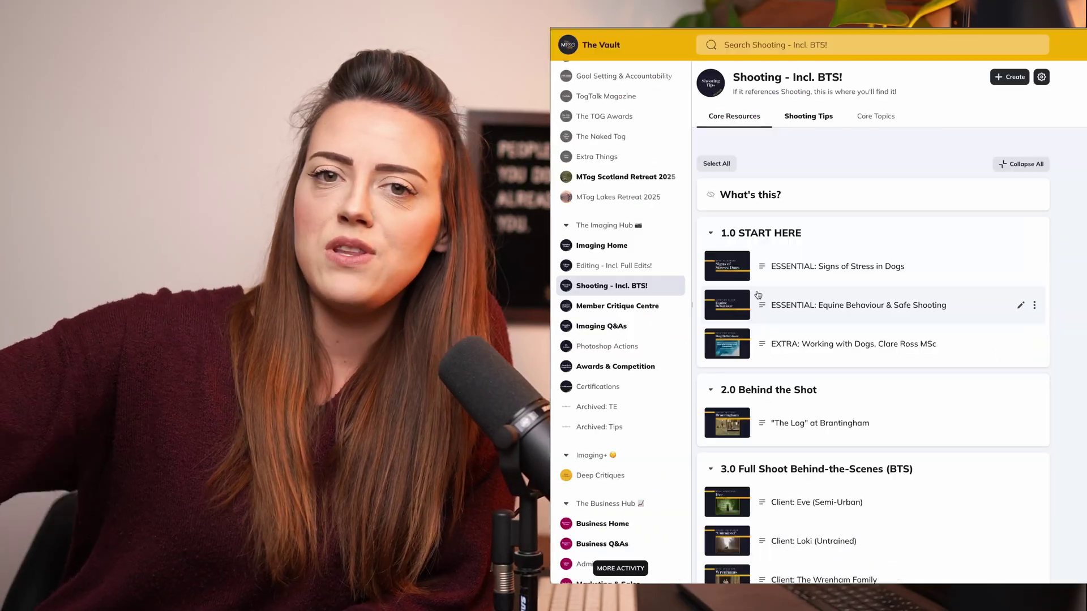
Scroll down through the MTog Vault lesson pages toward the Editing Tips posts
{"action": "scroll", "coordinate": [758, 295], "scroll_direction": "down", "scroll_amount": 15}
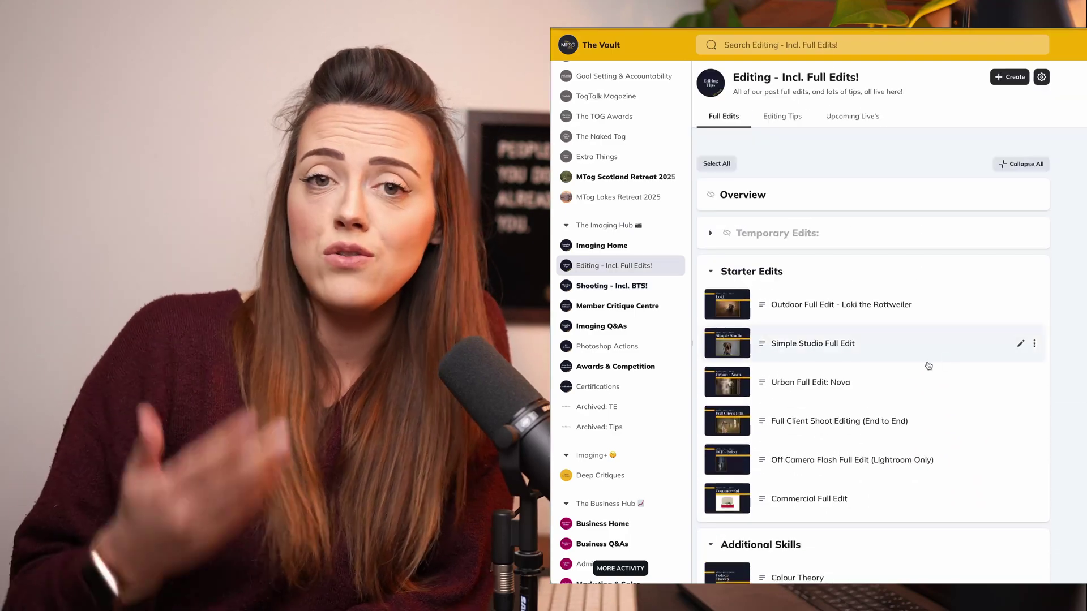
{"action": "scroll", "coordinate": [927, 365], "scroll_direction": "down", "scroll_amount": 6}
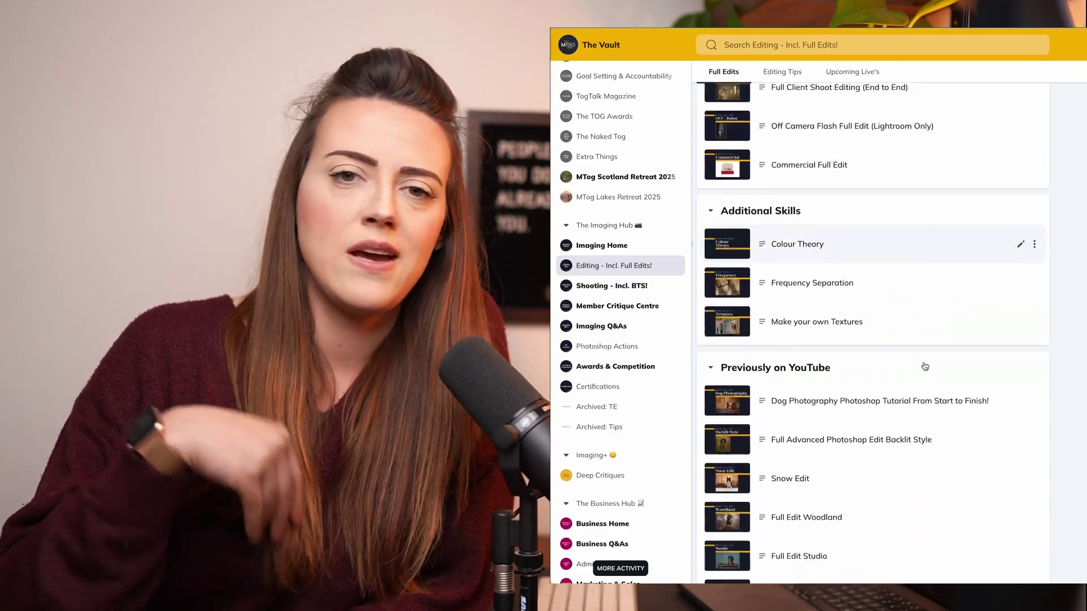
{"action": "scroll", "coordinate": [925, 367], "scroll_direction": "down", "scroll_amount": 8}
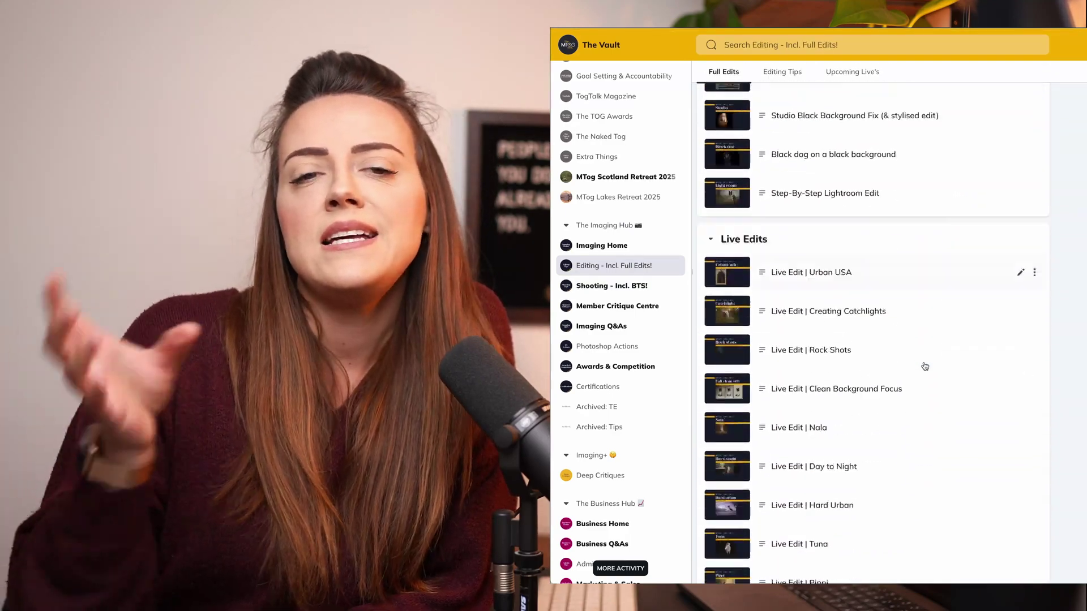
{"action": "scroll", "coordinate": [925, 367], "scroll_direction": "down", "scroll_amount": 8}
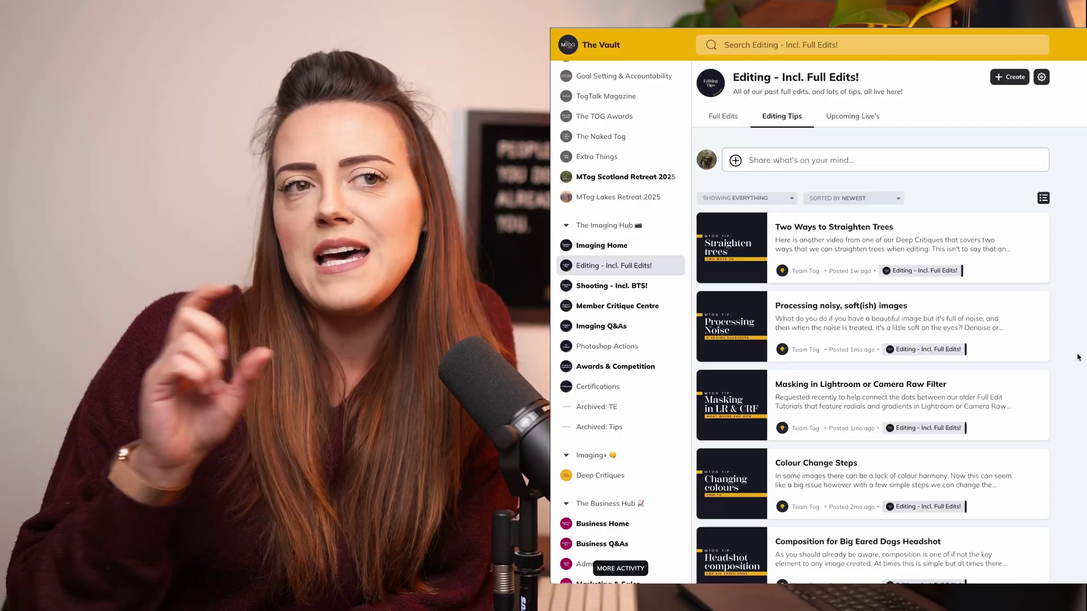
{"action": "scroll", "coordinate": [994, 379], "scroll_direction": "down", "scroll_amount": 10}
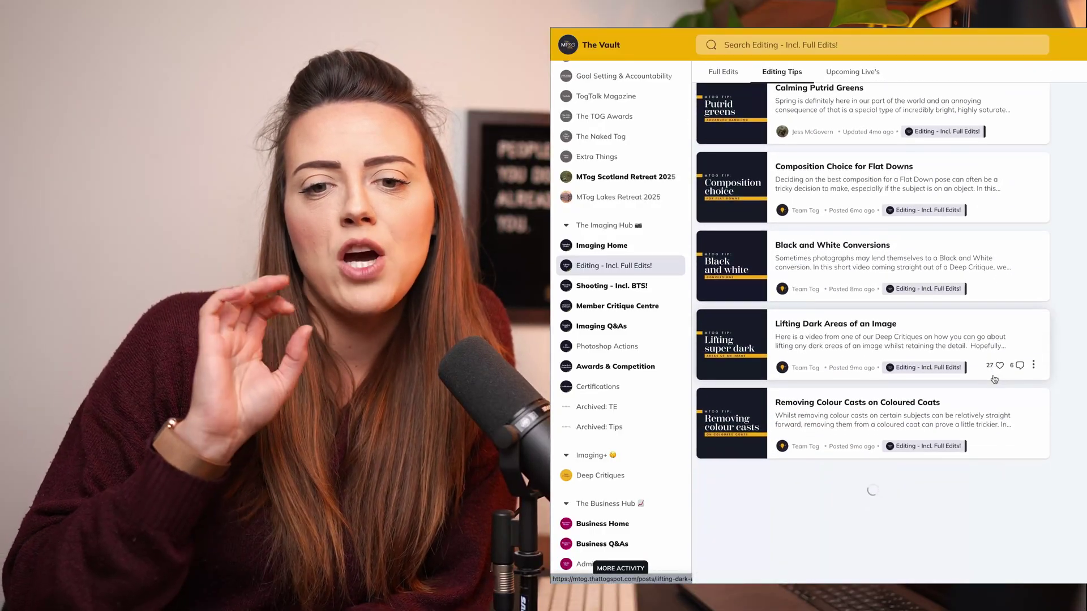
{"action": "scroll", "coordinate": [995, 379], "scroll_direction": "down", "scroll_amount": 10}
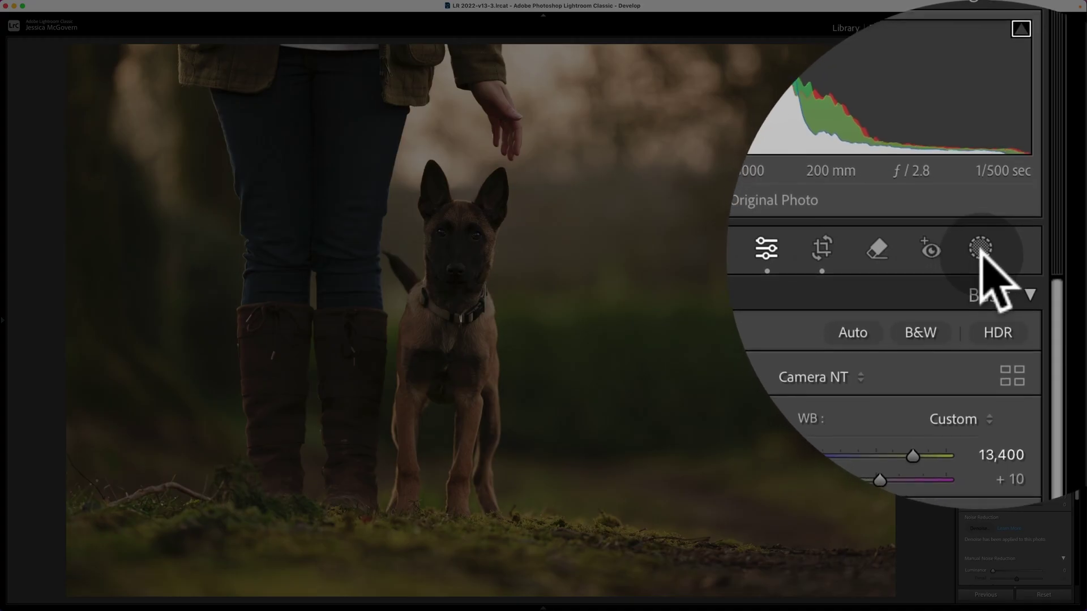
Add a Background mask and set its Highlights to -68 and Exposure to -0.11
{"action": "left_click", "coordinate": [981, 249]}
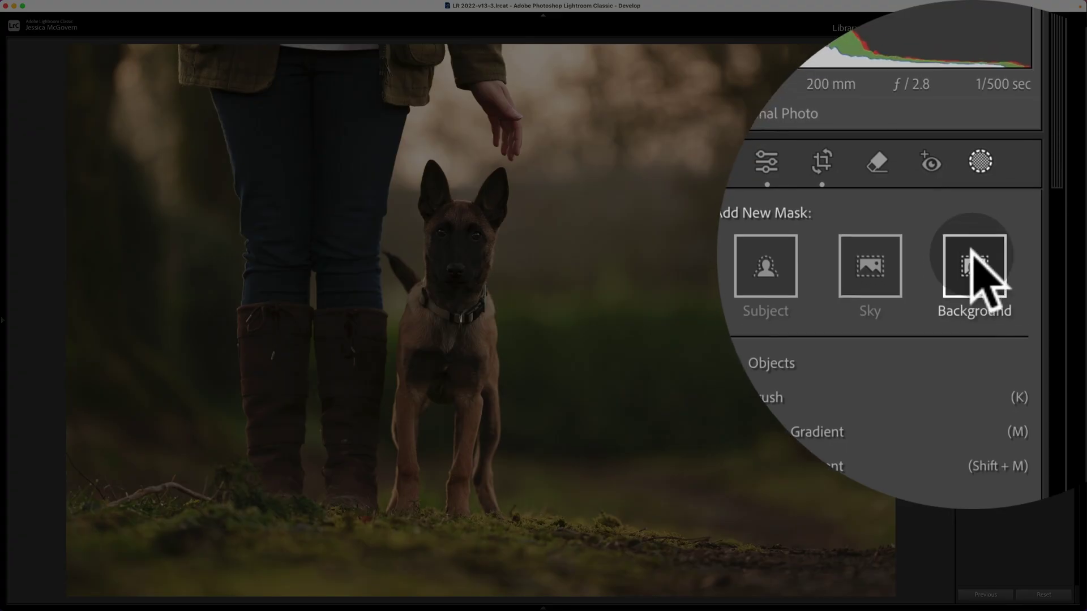
{"action": "left_click", "coordinate": [977, 258]}
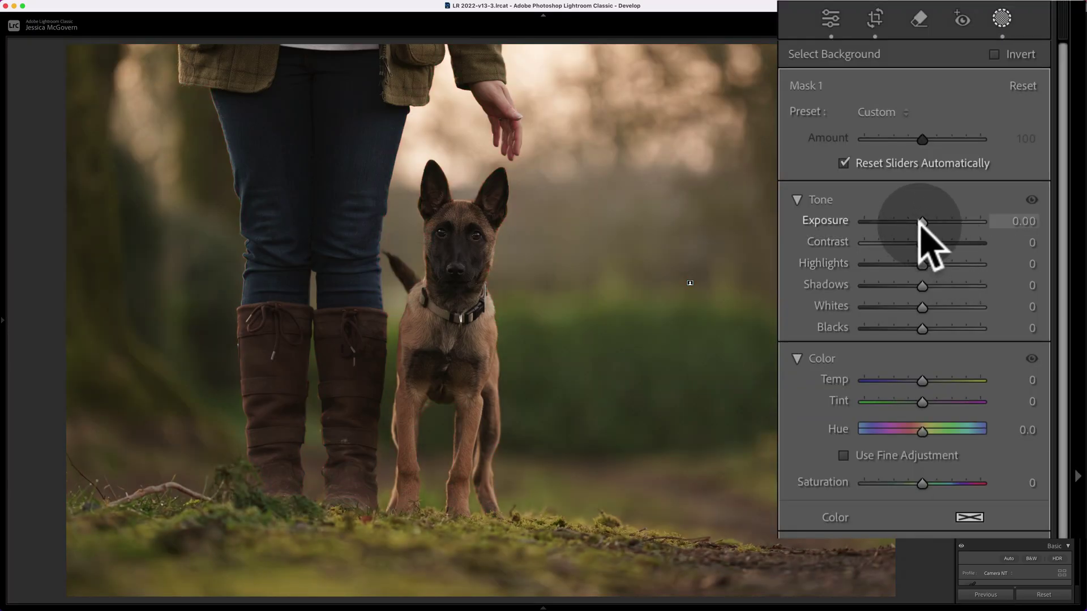
{"action": "left_click_drag", "start_coordinate": [921, 264], "coordinate": [882, 265]}
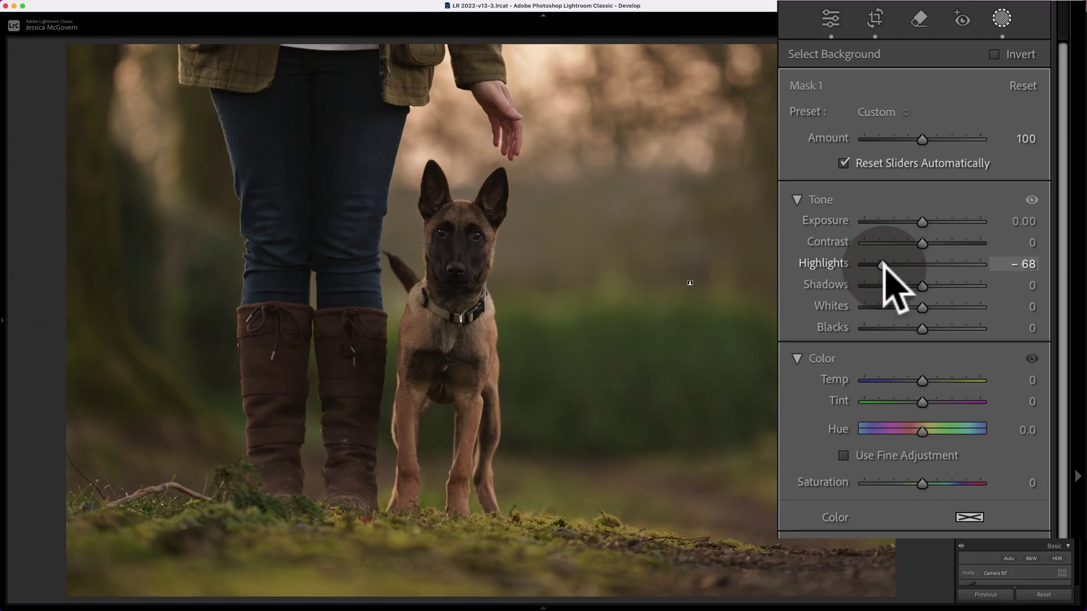
{"action": "left_click_drag", "start_coordinate": [923, 222], "coordinate": [918, 221]}
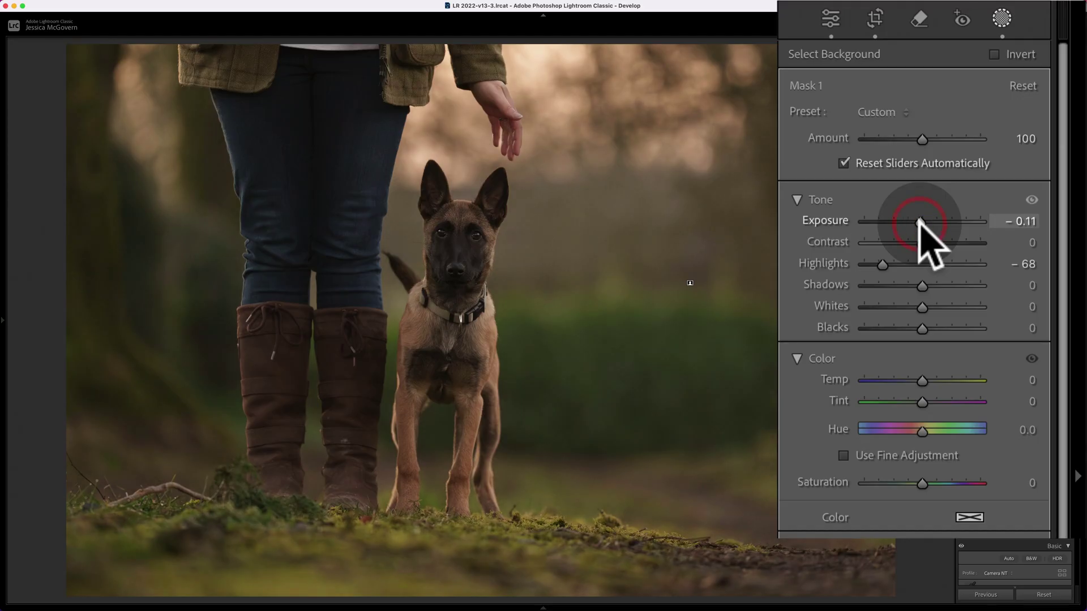
{"action": "left_click_drag", "start_coordinate": [920, 222], "coordinate": [922, 226]}
{"action": "scroll", "coordinate": [928, 225], "scroll_direction": "down", "scroll_amount": 1}
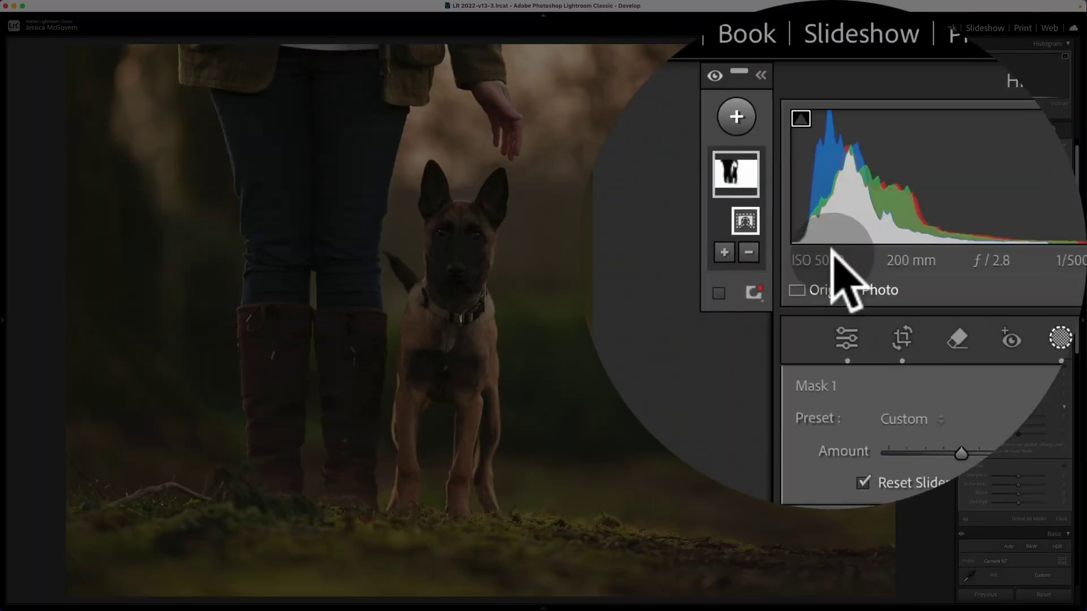
Add a Select Subject mask on dog and owner with Highlights 16, Shadows 37, Exposure 0.13
{"action": "left_click", "coordinate": [724, 87]}
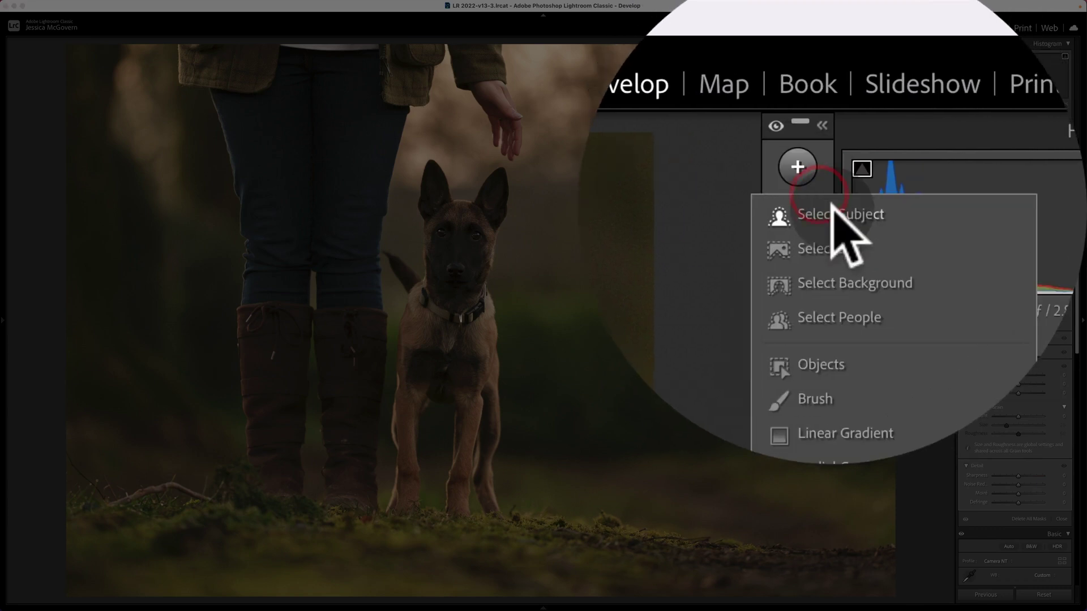
{"action": "left_click", "coordinate": [838, 214]}
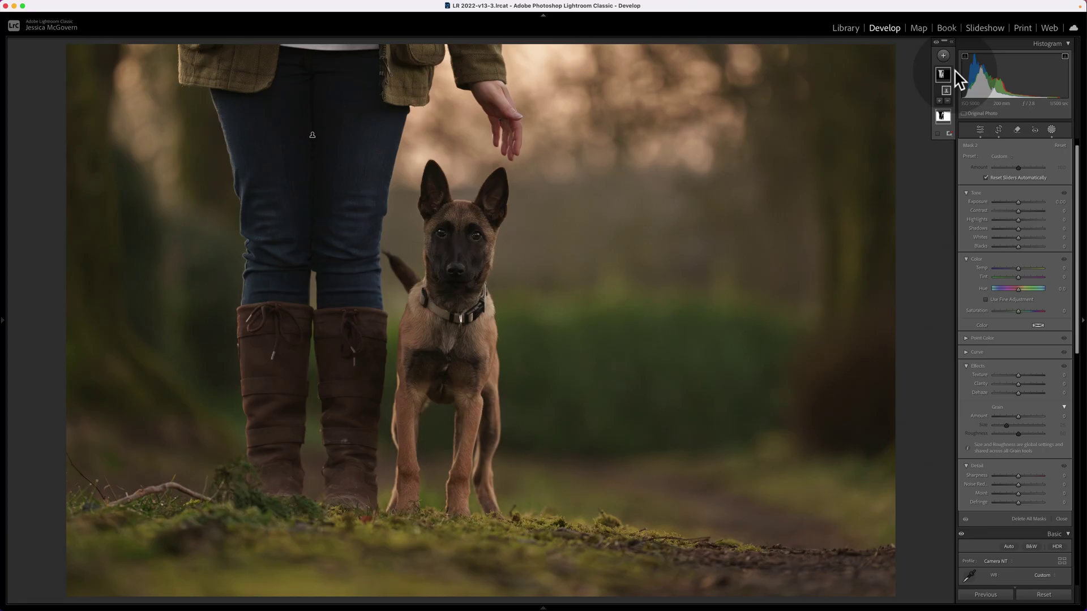
{"action": "mouse_move", "coordinate": [942, 74]}
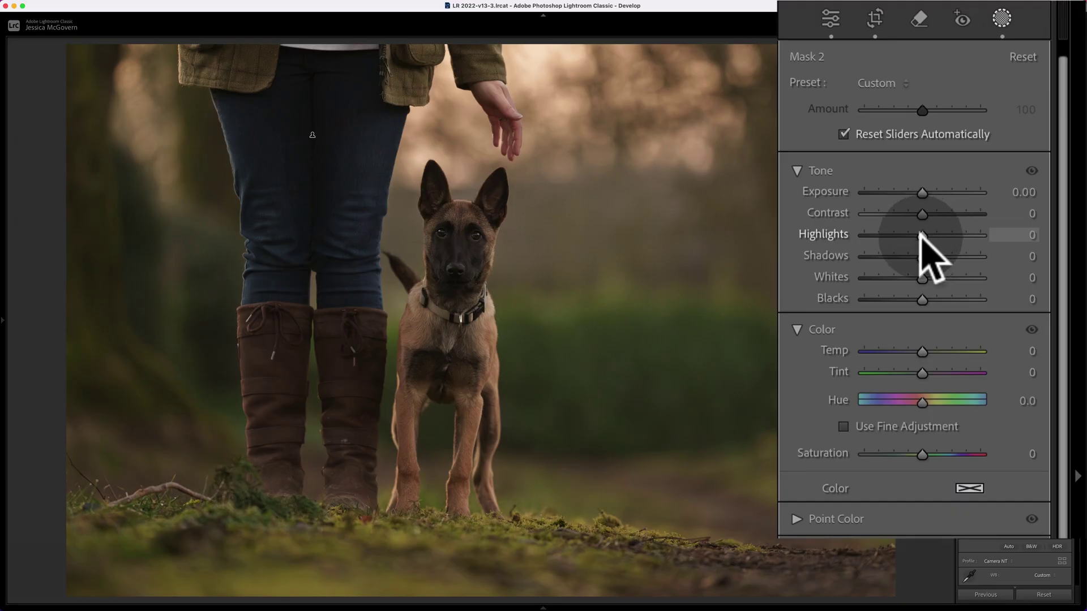
{"action": "left_click_drag", "start_coordinate": [922, 233], "coordinate": [943, 257]}
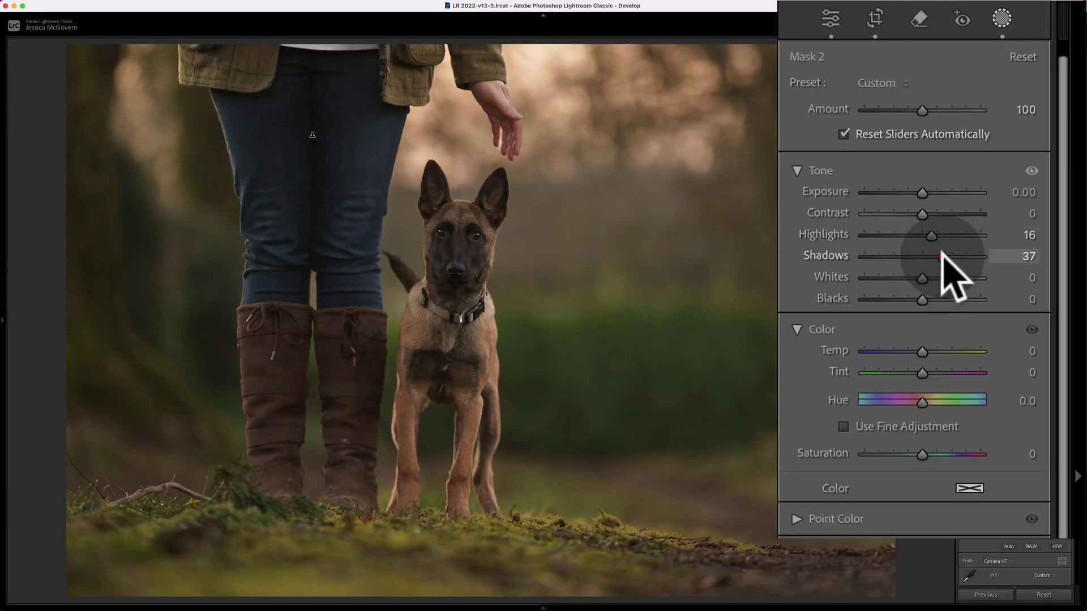
{"action": "left_click_drag", "start_coordinate": [924, 193], "coordinate": [923, 192]}
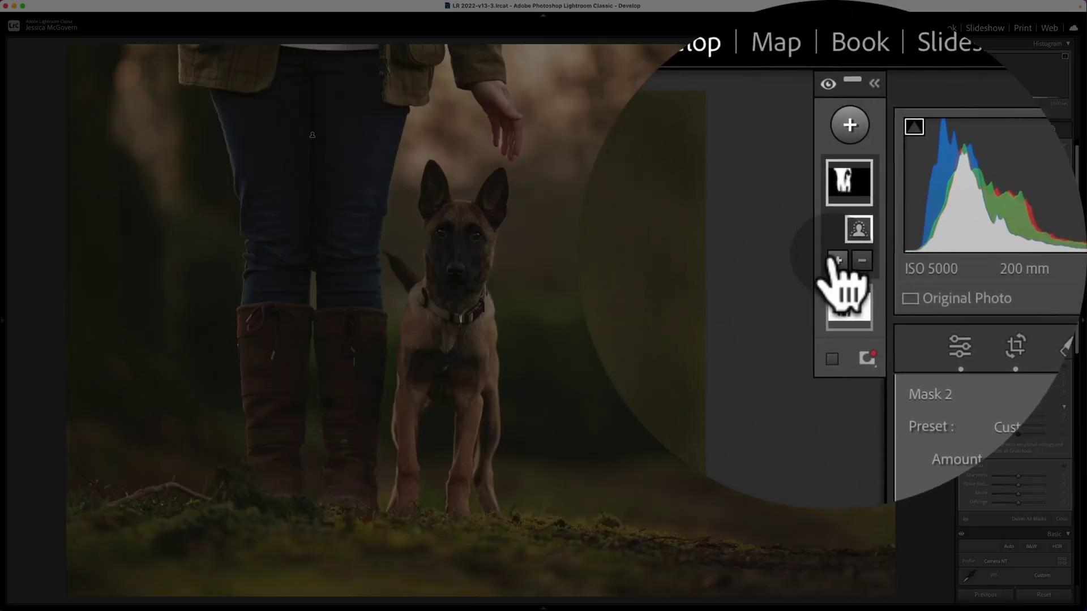
Add a Brush to the mask, set its Flow, and switch it to erase mode
{"action": "left_click", "coordinate": [836, 261]}
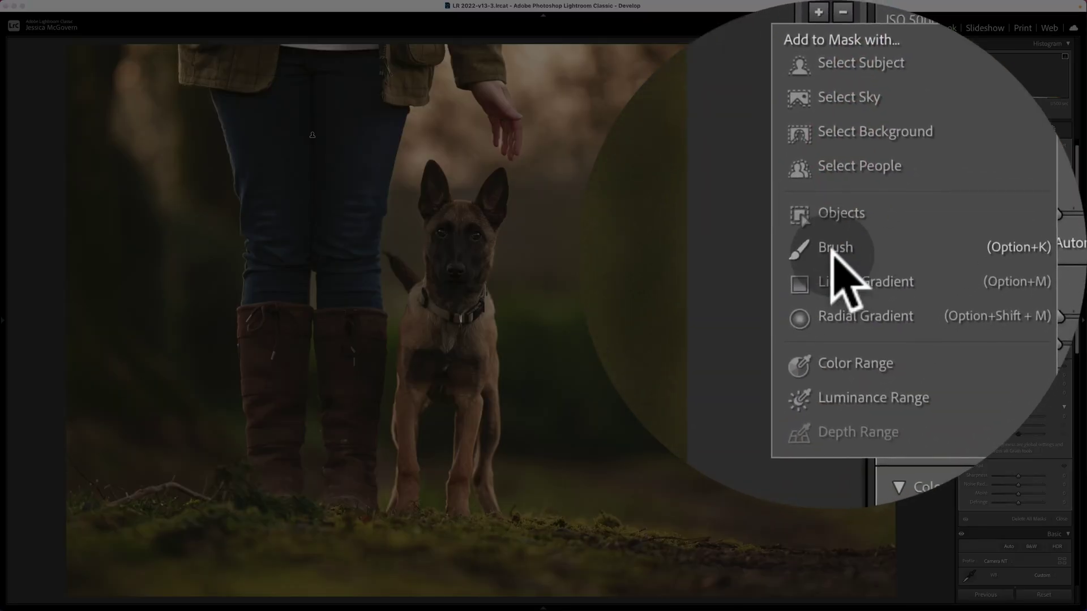
{"action": "left_click", "coordinate": [943, 194]}
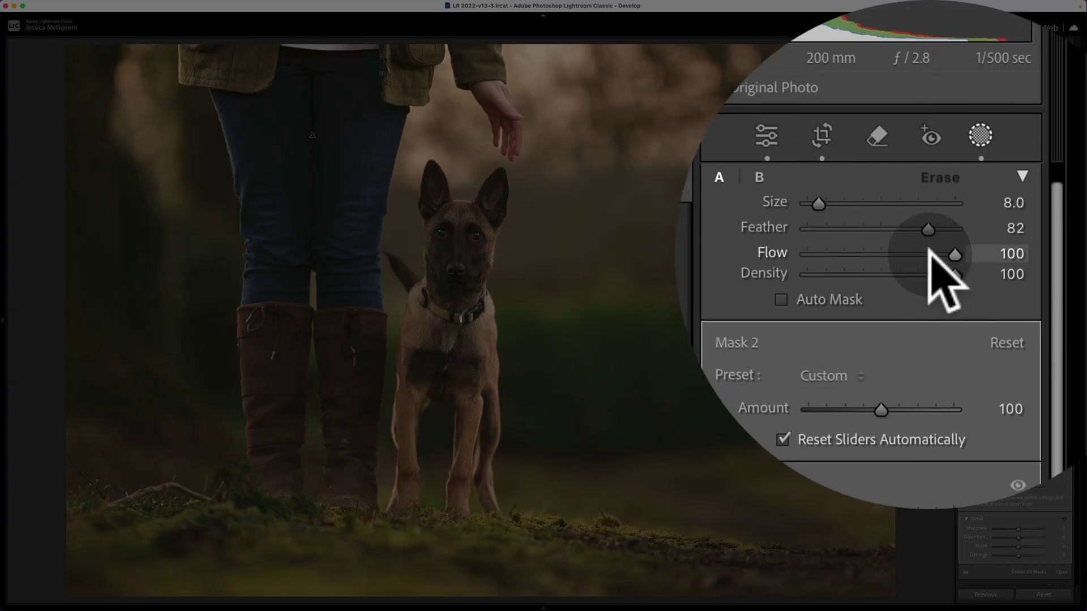
{"action": "left_click_drag", "start_coordinate": [1038, 168], "coordinate": [1036, 160]}
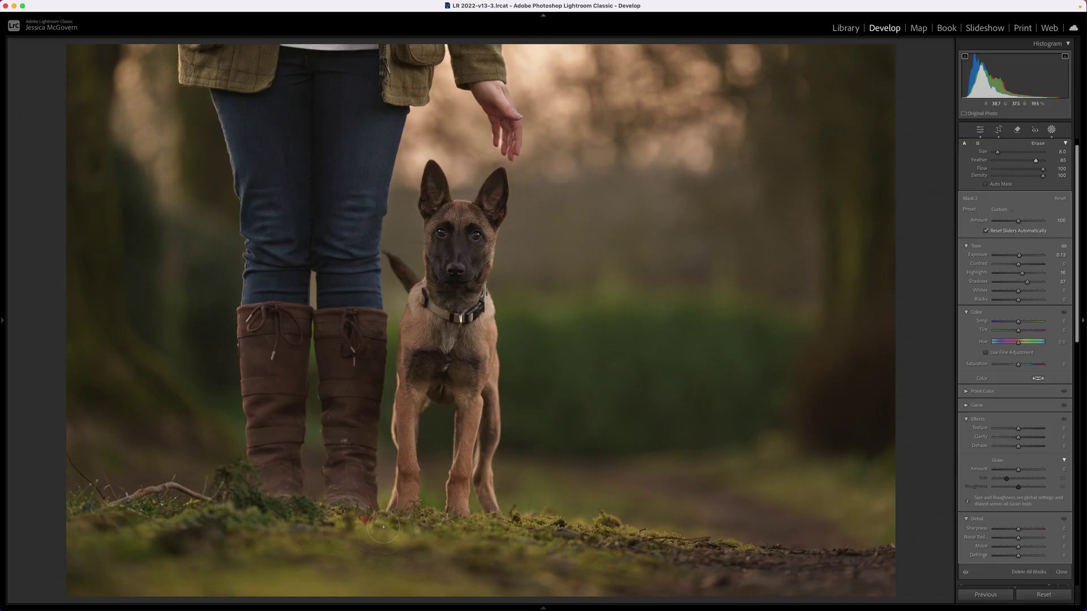
{"action": "key", "text": "alt"}
Erase the mask along the mossy ground and near the left boot, then close masking
{"action": "mouse_move", "coordinate": [581, 535]}
{"action": "left_mouse_down"}
{"action": "mouse_move", "coordinate": [718, 558]}
{"action": "mouse_move", "coordinate": [705, 559]}
{"action": "mouse_move", "coordinate": [886, 563]}
{"action": "left_mouse_up"}
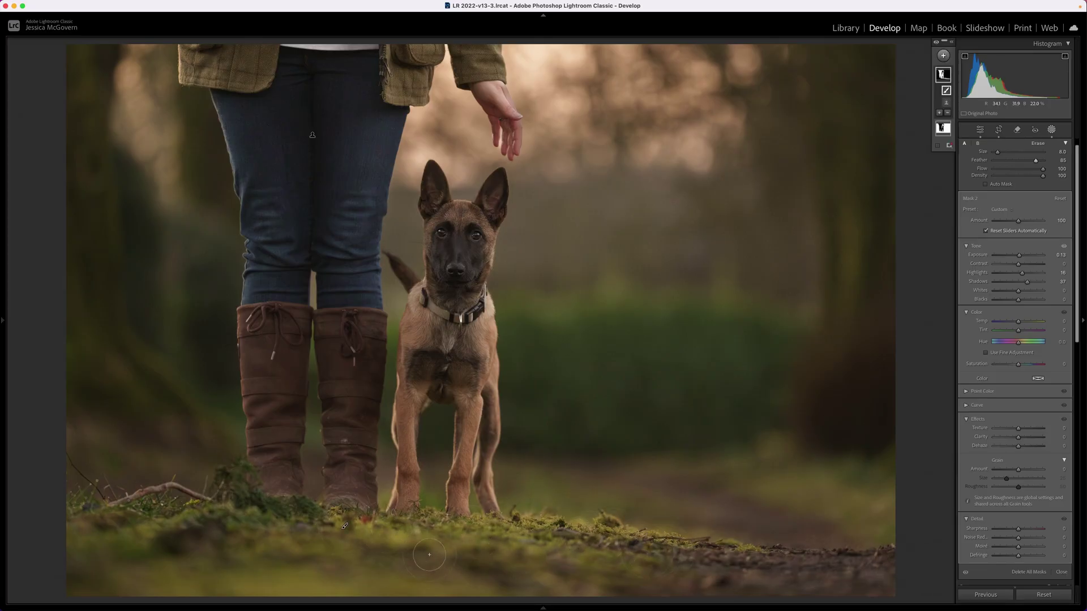
{"action": "mouse_move", "coordinate": [429, 555]}
{"action": "left_mouse_down"}
{"action": "mouse_move", "coordinate": [396, 525]}
{"action": "mouse_move", "coordinate": [207, 505]}
{"action": "mouse_move", "coordinate": [65, 521]}
{"action": "left_mouse_up"}
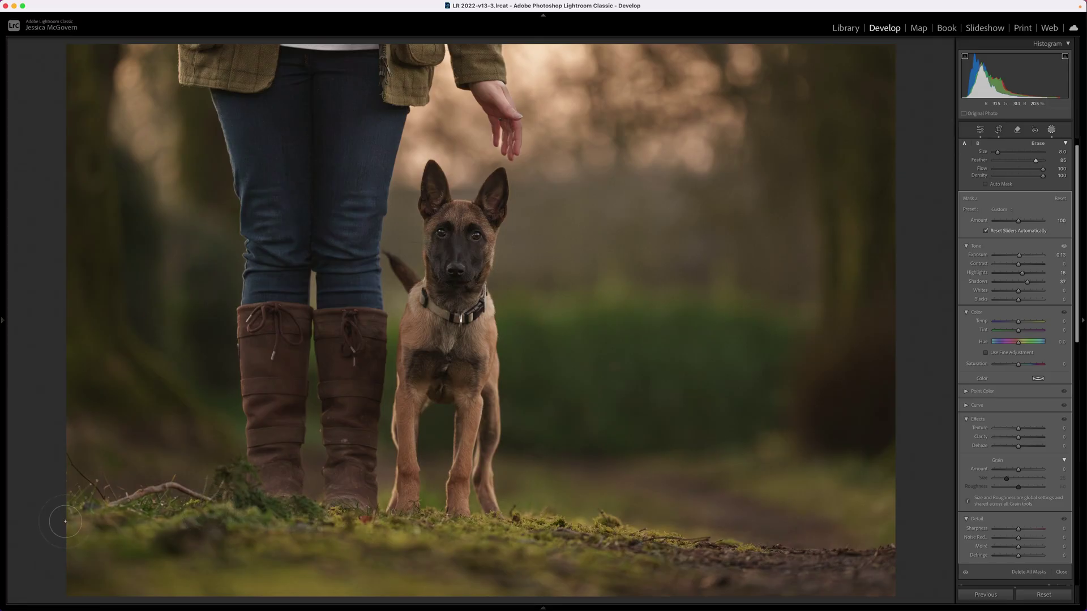
{"action": "left_click_drag", "start_coordinate": [192, 531], "coordinate": [253, 527]}
{"action": "left_click_drag", "start_coordinate": [345, 526], "coordinate": [895, 559]}
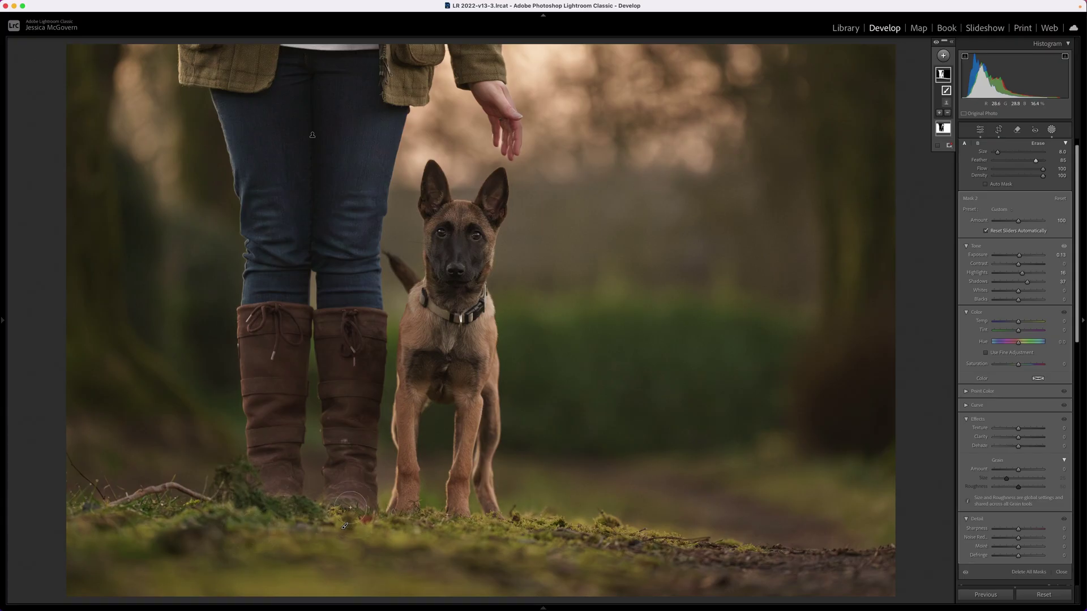
{"action": "left_click_drag", "start_coordinate": [350, 507], "coordinate": [267, 509]}
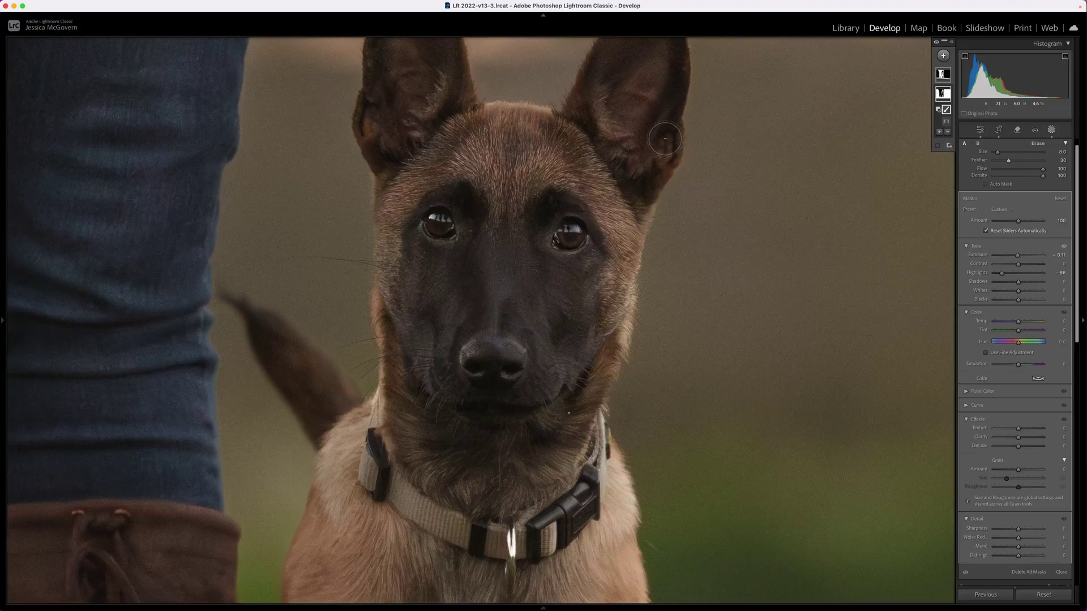
{"action": "left_click", "coordinate": [1052, 130]}
{"action": "left_click", "coordinate": [442, 291]}
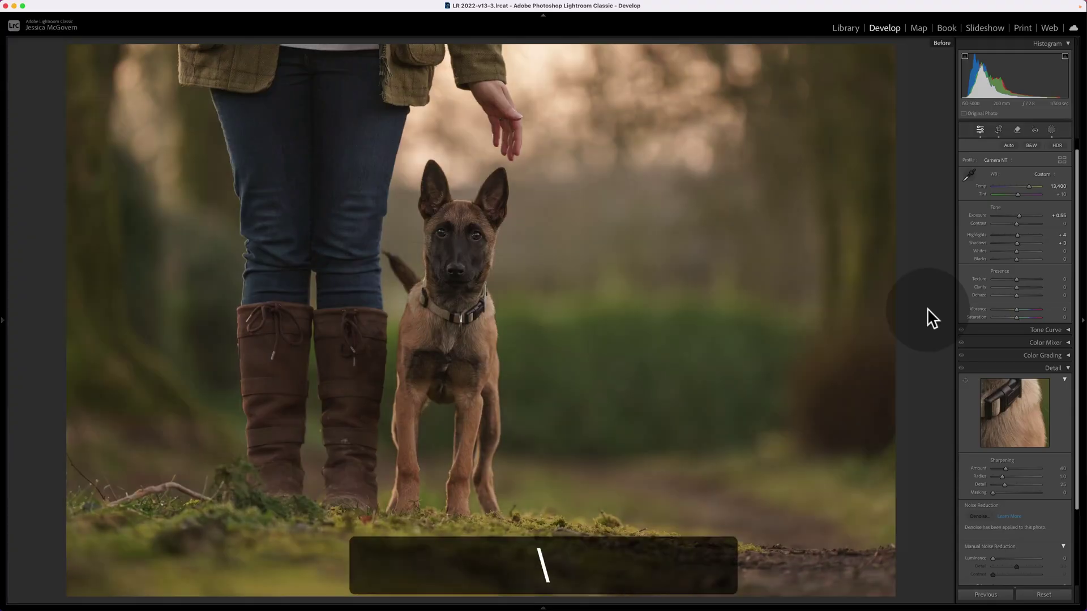
Toggle the Before view with backslash to compare the edit against the original
{"action": "key", "text": "backslash"}
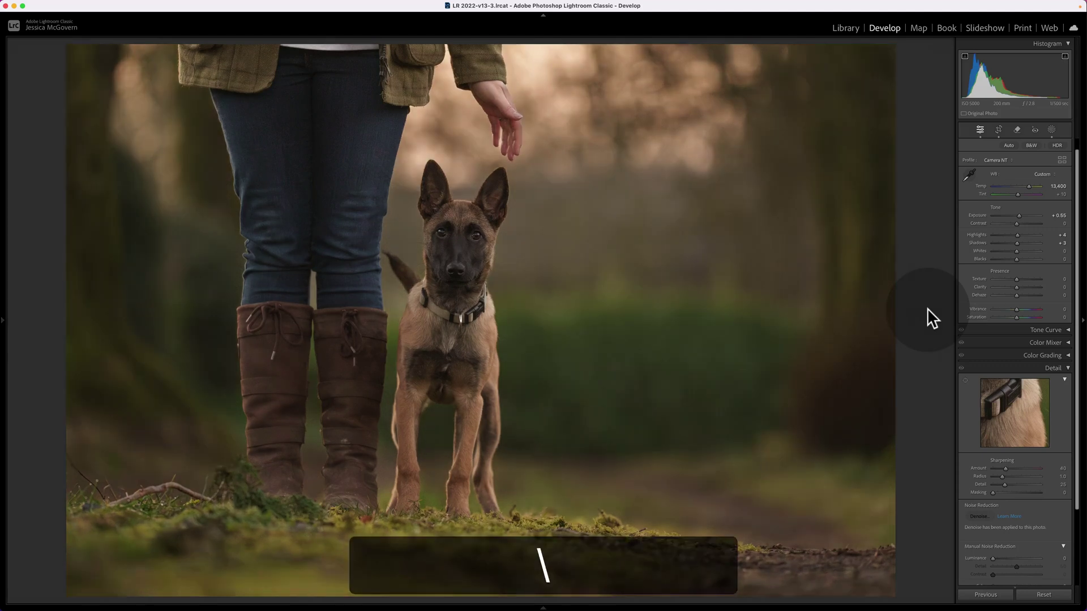
{"action": "key", "text": "backslash"}
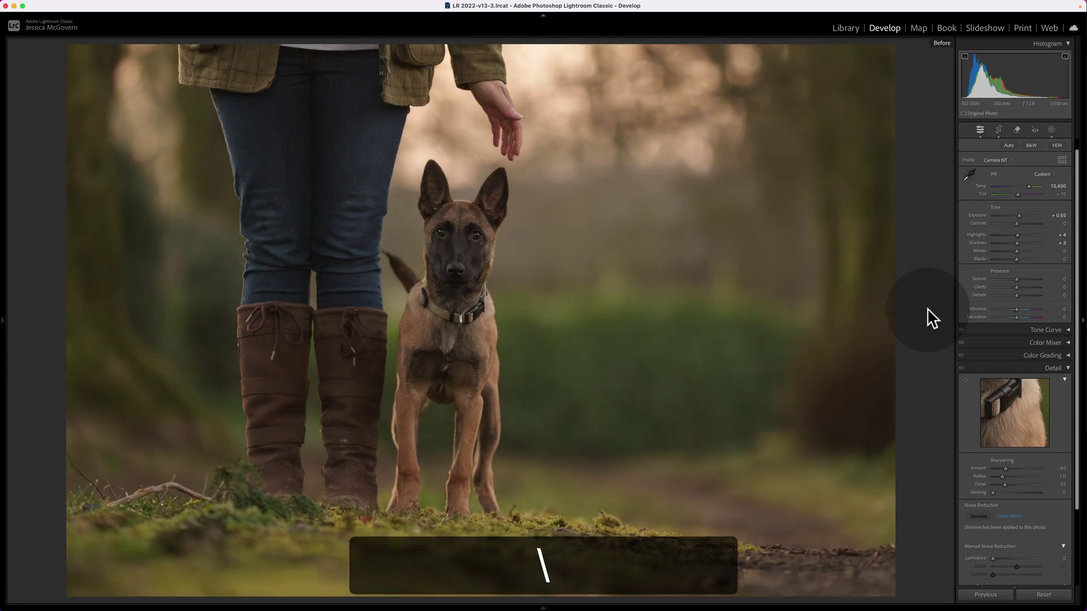
{"action": "key", "text": "backslash"}
{"action": "key", "text": "backslash"}
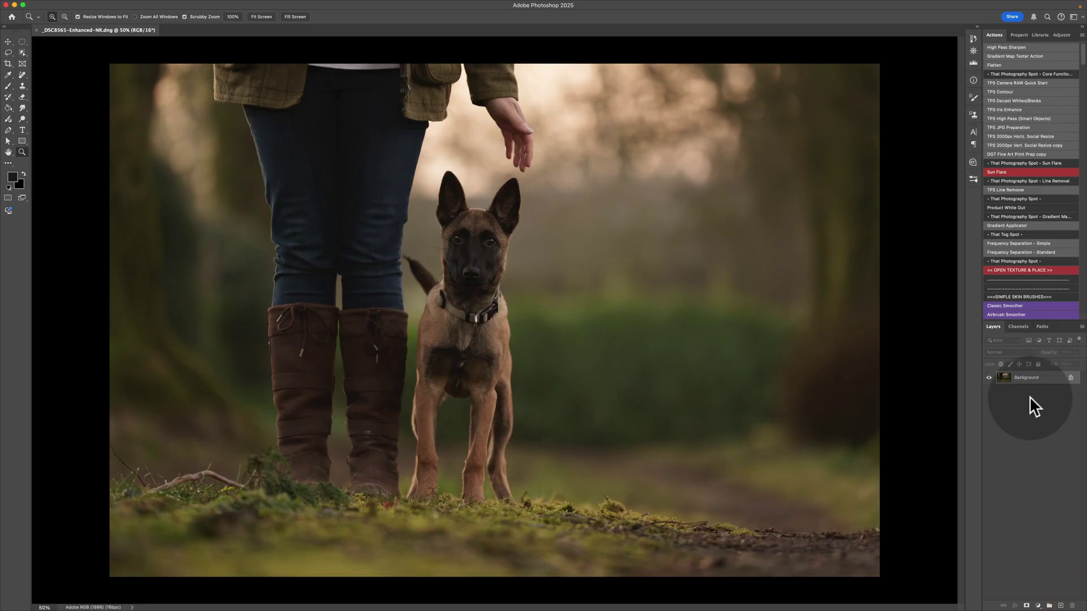
Duplicate the Background layer onto a new Layer 1 with Cmd+J
{"action": "key", "text": "super+j"}
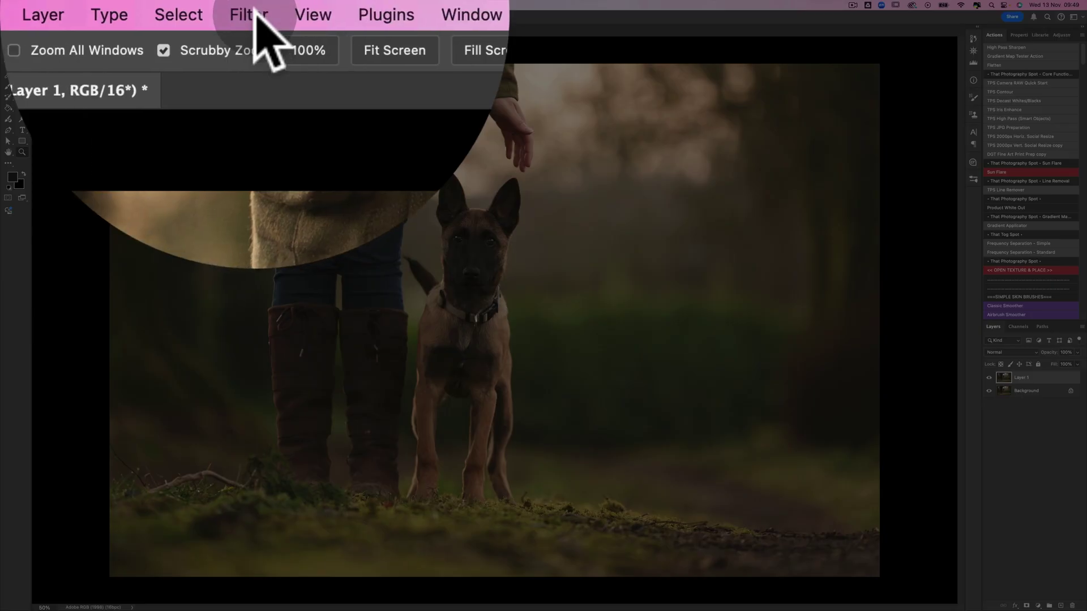
{"action": "left_click", "coordinate": [213, 5]}
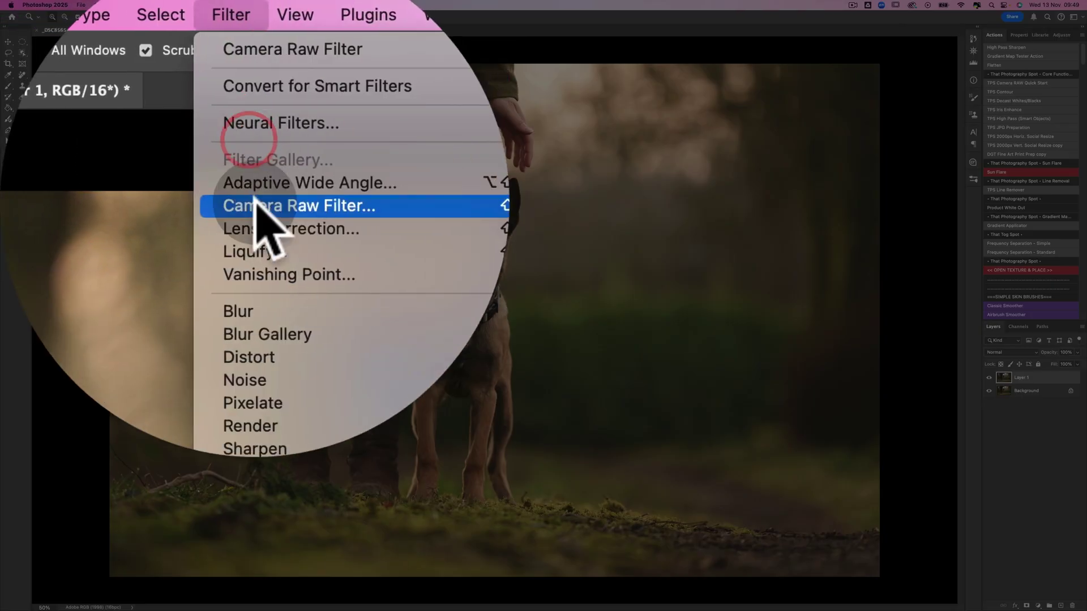
{"action": "left_click", "coordinate": [253, 199]}
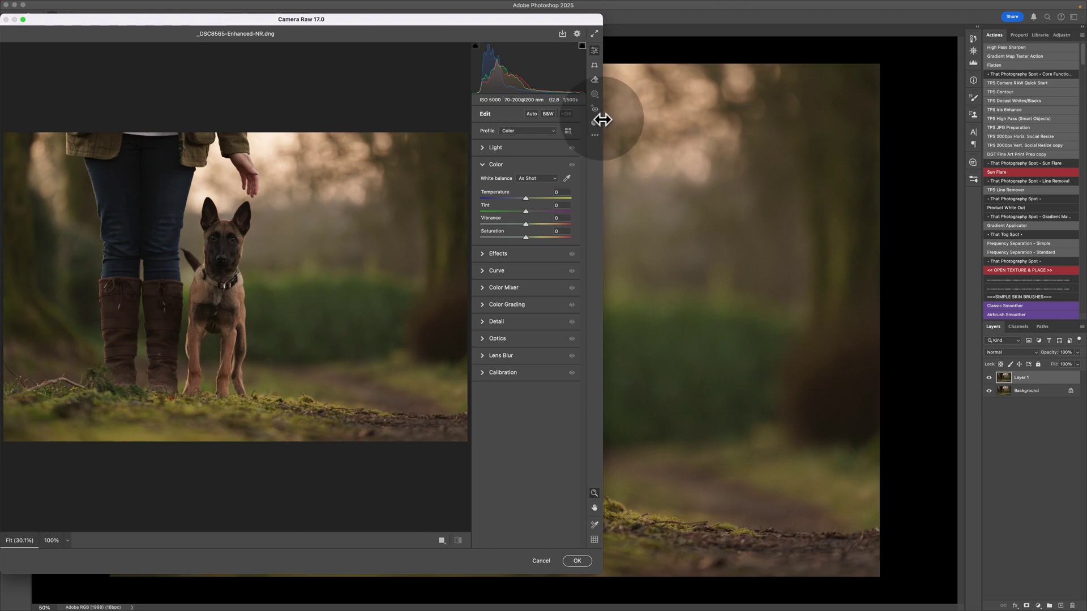
{"action": "left_click_drag", "start_coordinate": [601, 126], "coordinate": [892, 136]}
{"action": "left_click", "coordinate": [885, 95]}
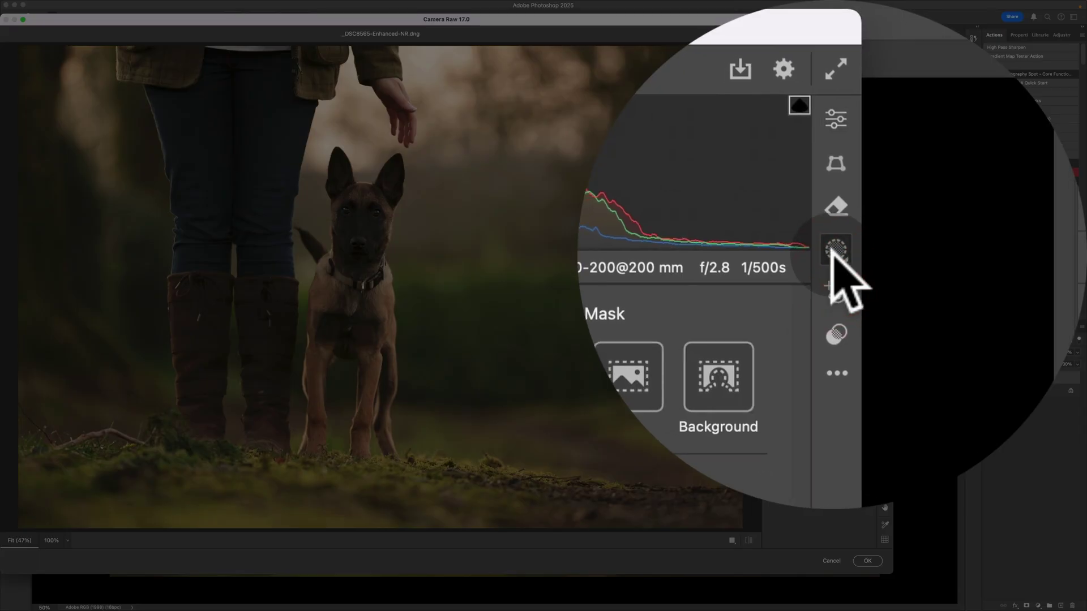
{"action": "left_click", "coordinate": [838, 147]}
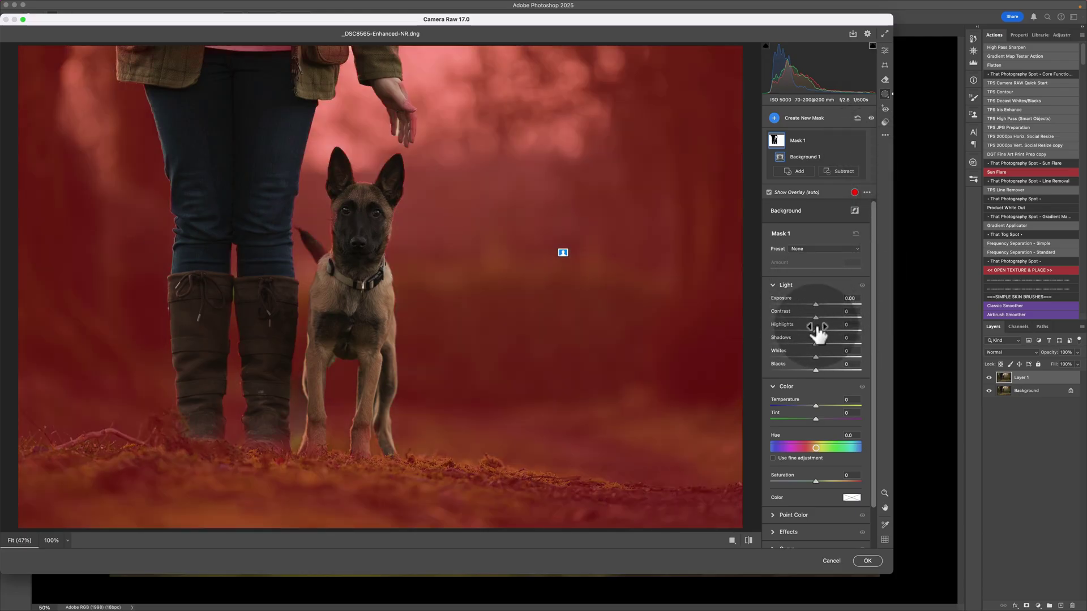
{"action": "left_click", "coordinate": [774, 117]}
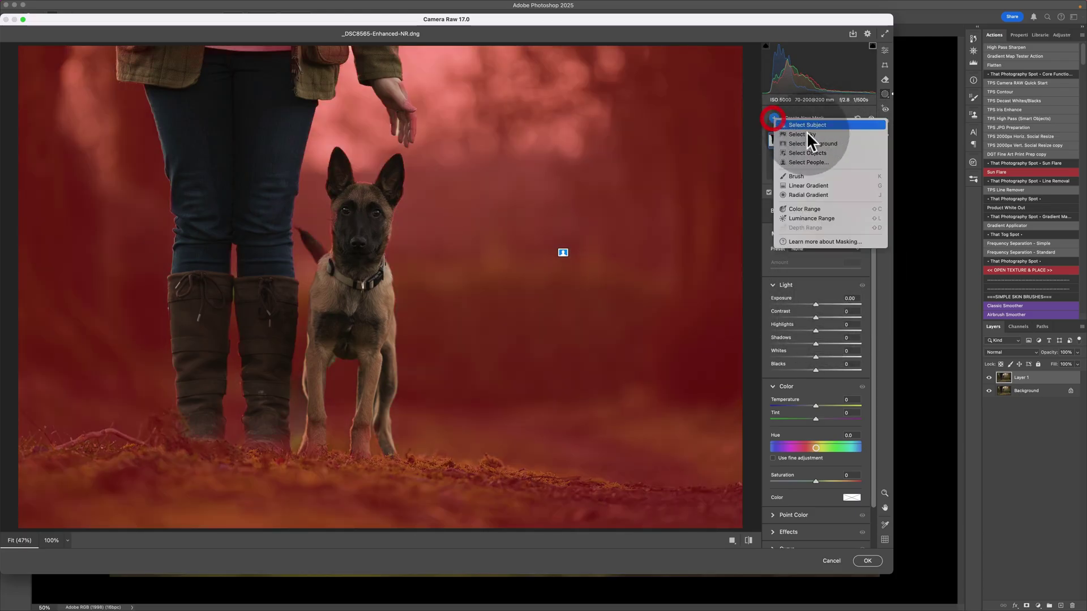
{"action": "left_click", "coordinate": [806, 125]}
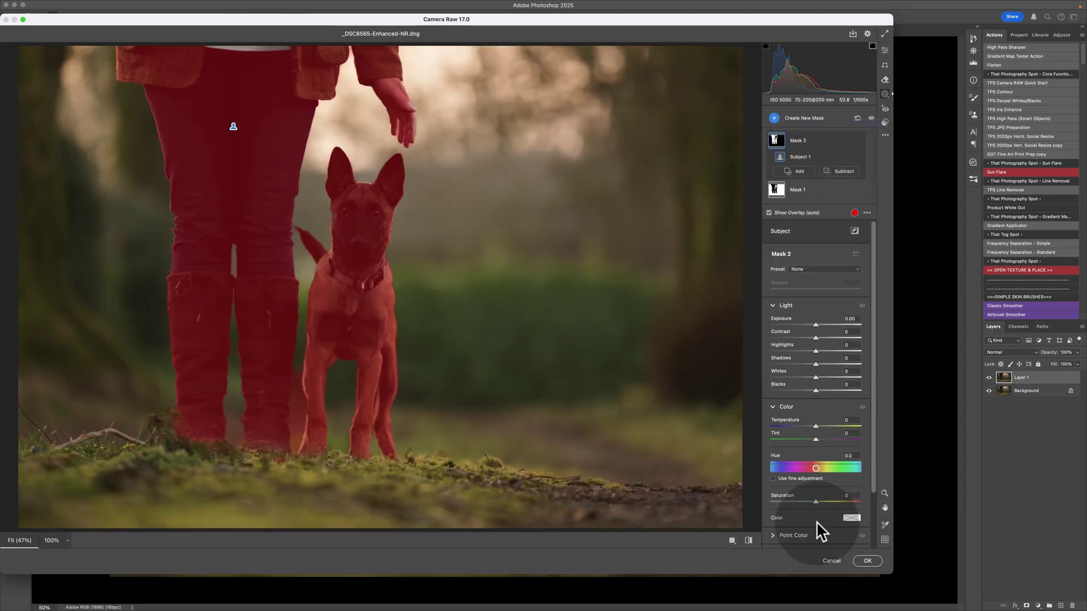
{"action": "left_click", "coordinate": [830, 561]}
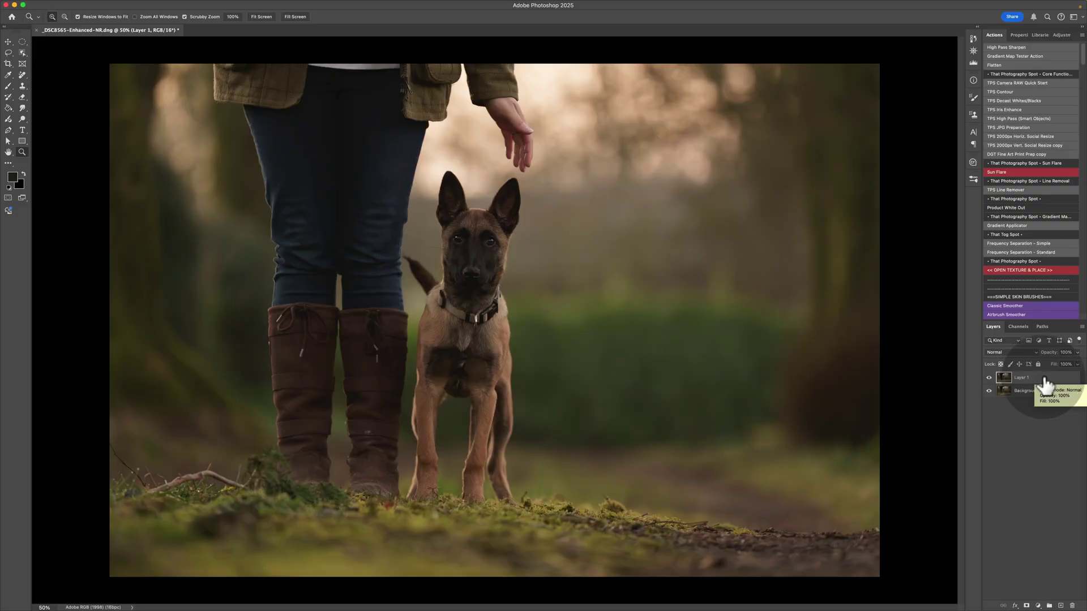
Auto-select the main subject with Select > Subject
{"action": "mouse_move", "coordinate": [187, 2]}
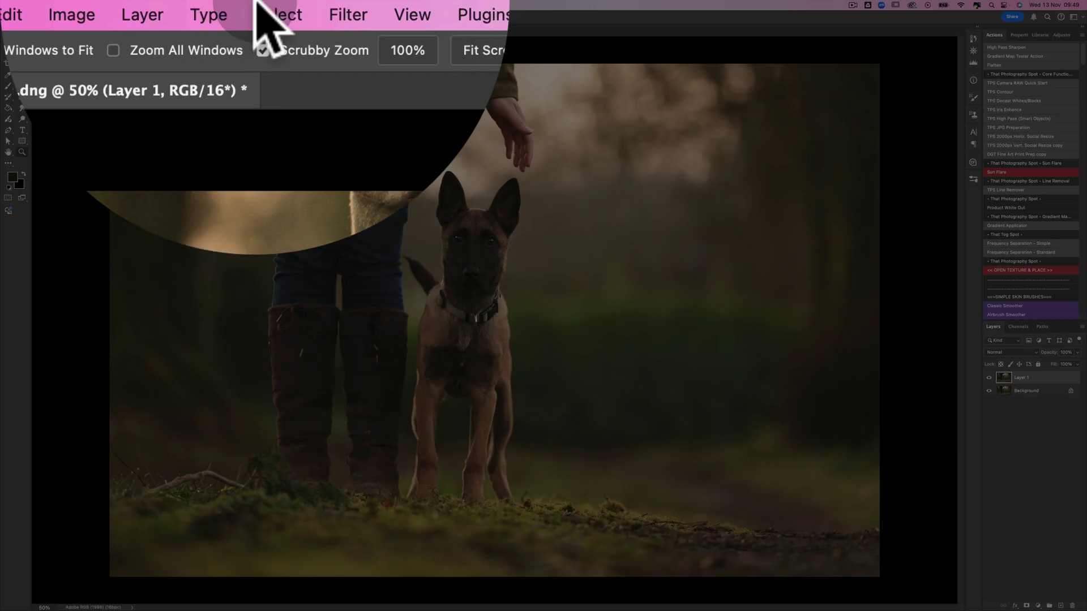
{"action": "left_click", "coordinate": [256, 2]}
{"action": "left_click", "coordinate": [254, 253]}
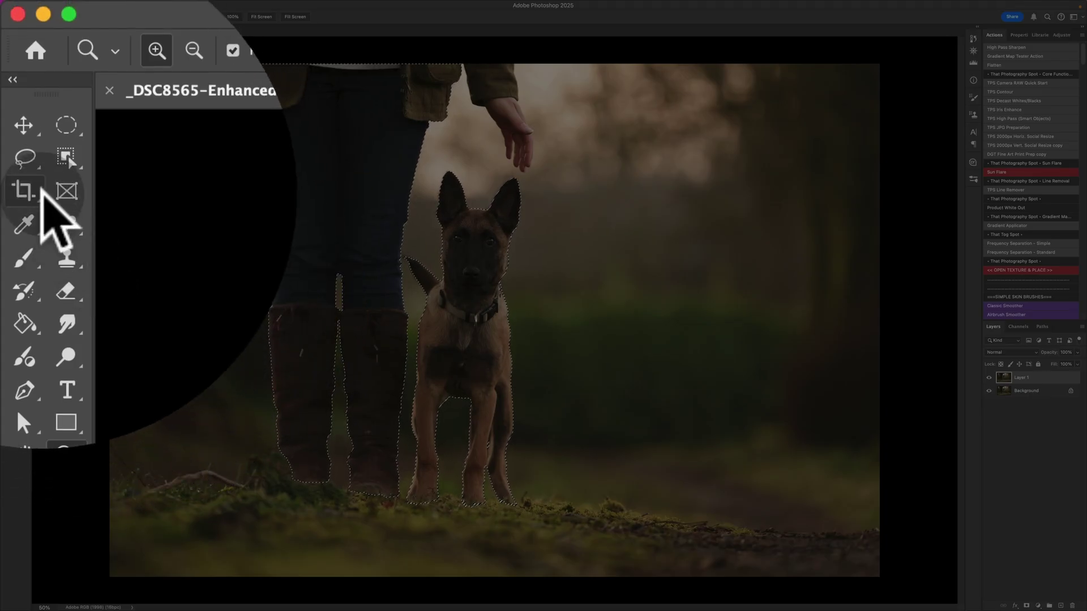
Add the owner and her raised hand to the selection with the Object Selection tool
{"action": "left_click", "coordinate": [65, 156]}
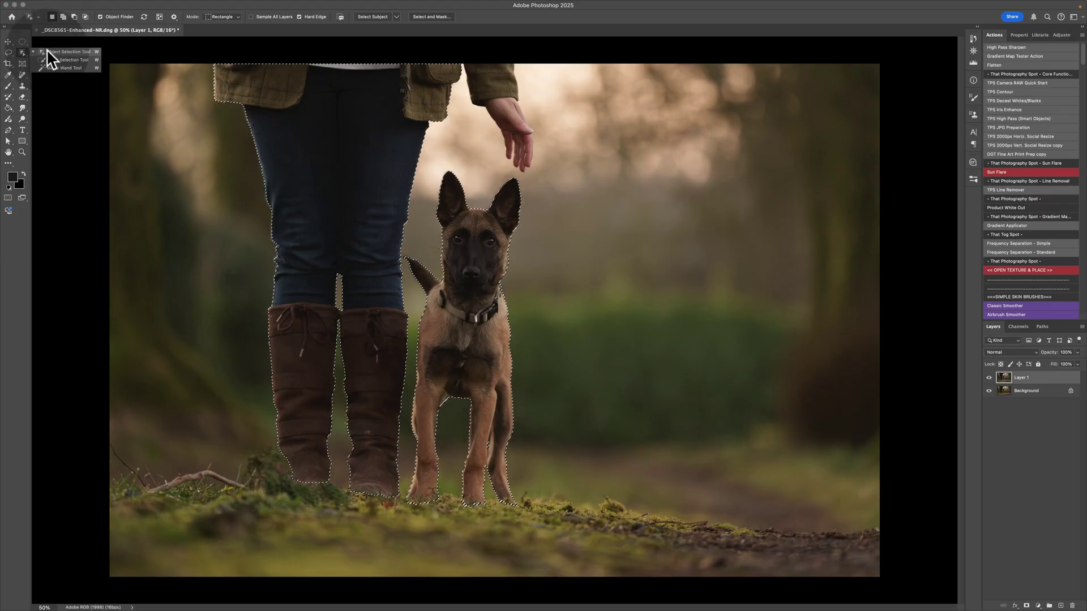
{"action": "left_click", "coordinate": [46, 49]}
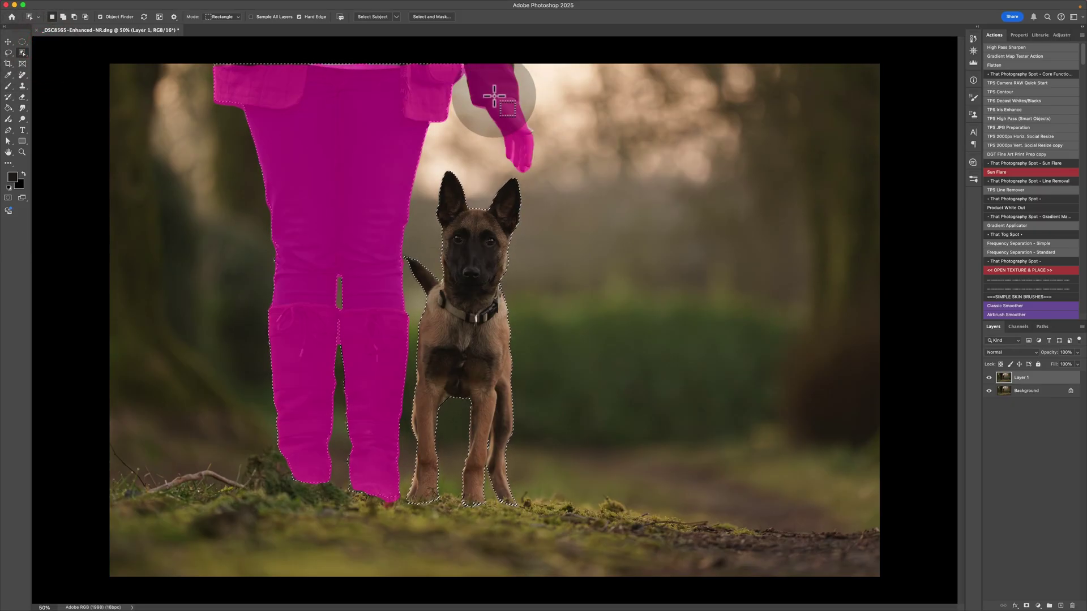
{"action": "key", "text": "shift"}
{"action": "left_click", "coordinate": [468, 66], "text": "shift"}
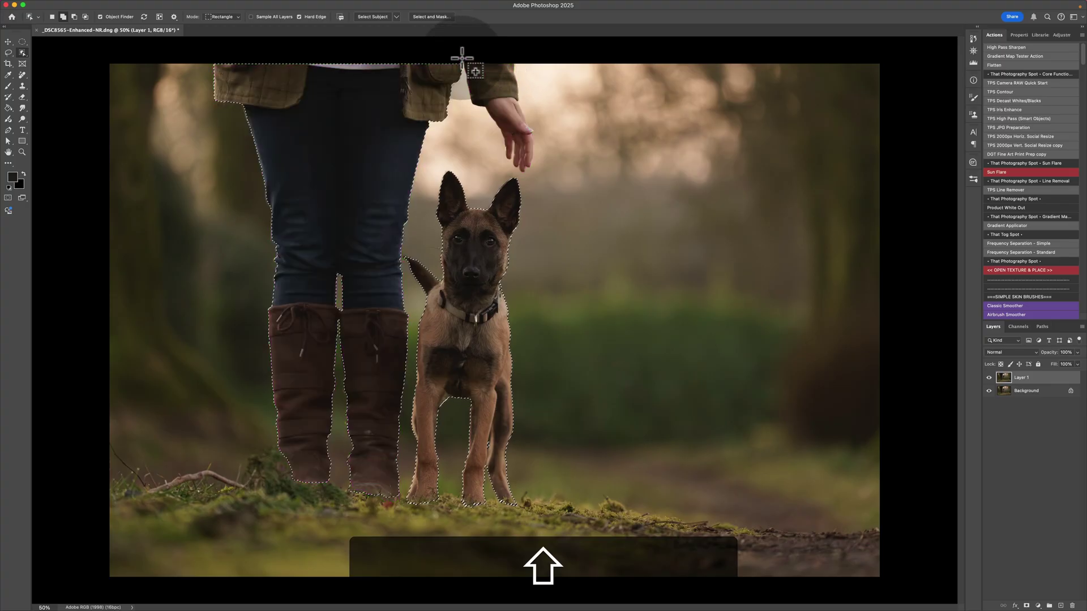
{"action": "left_click_drag", "start_coordinate": [552, 175], "coordinate": [553, 176]}
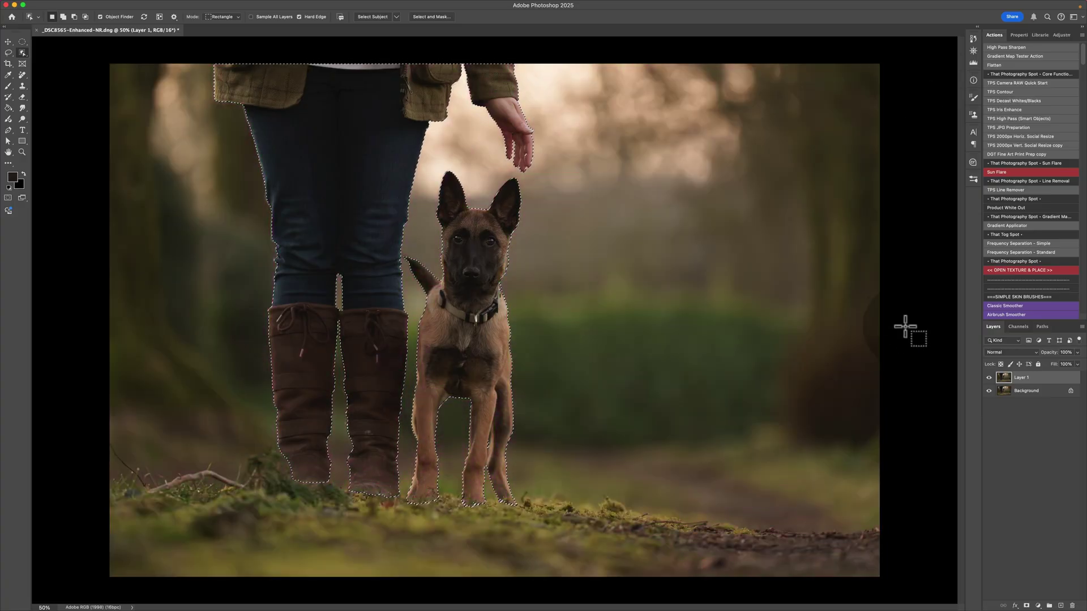
{"action": "key", "text": "v"}
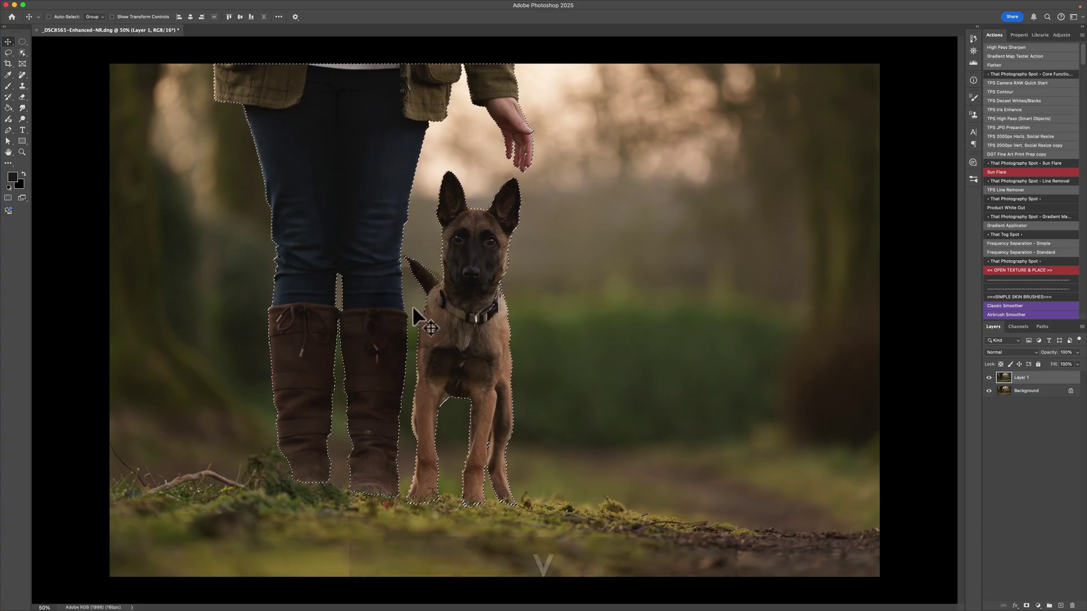
{"action": "left_click", "coordinate": [618, 311]}
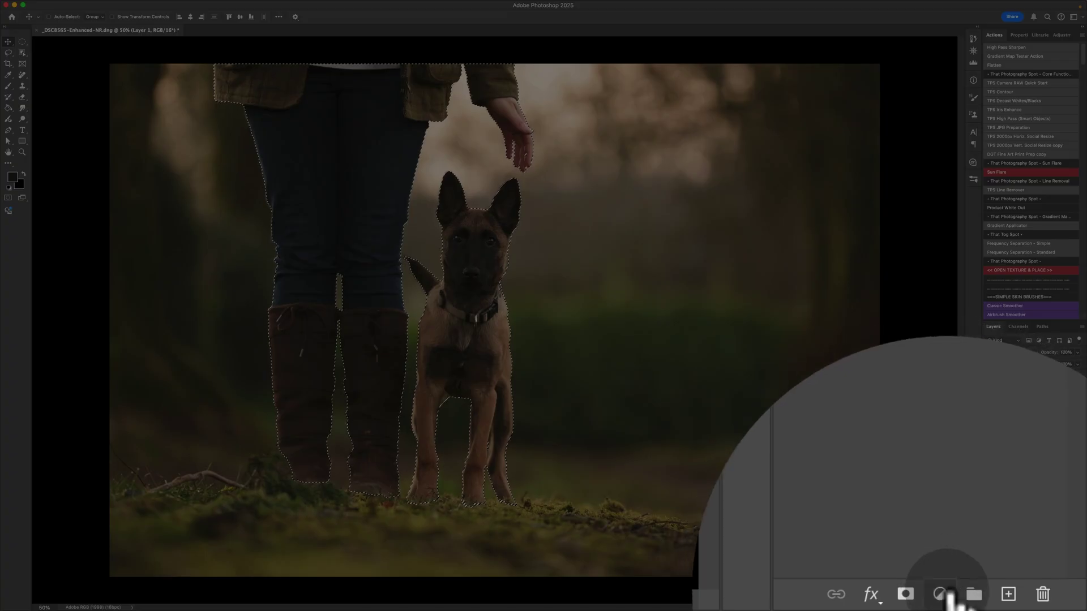
Add a Curves adjustment layer masked to the dog and owner
{"action": "left_click", "coordinate": [1039, 606]}
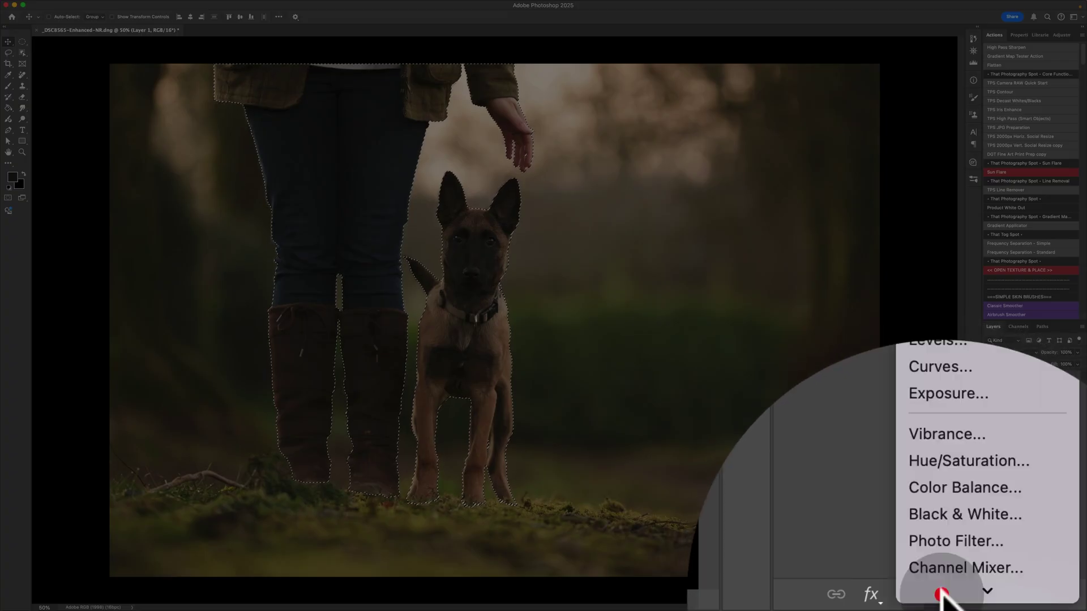
{"action": "left_click", "coordinate": [944, 395]}
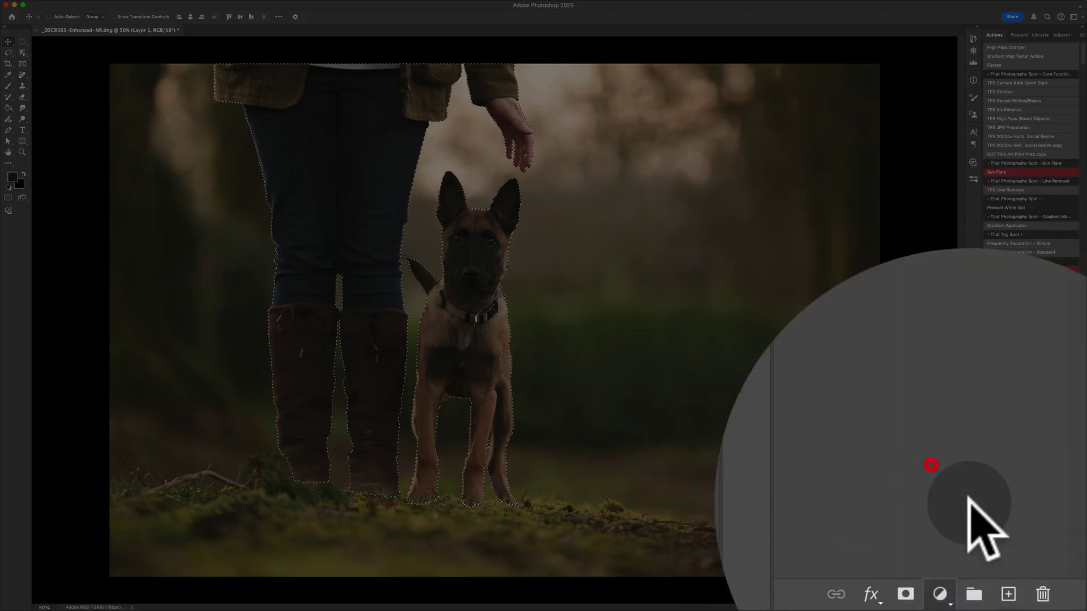
{"action": "left_click", "coordinate": [940, 595]}
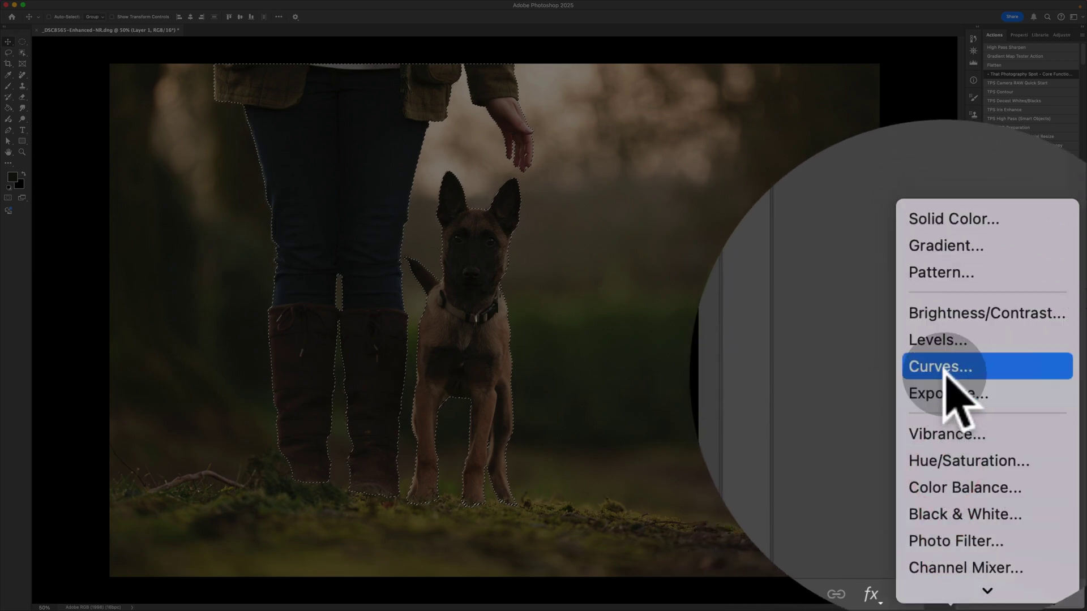
{"action": "left_click", "coordinate": [943, 371]}
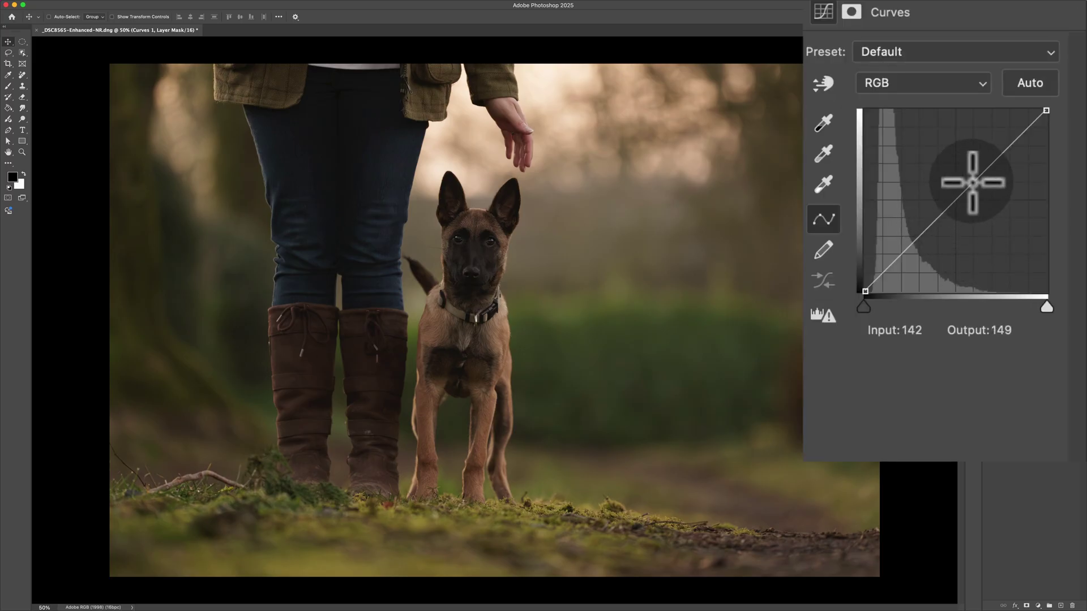
Shape the Curves 1 curve, setting the upper point to Input 185, Output 210
{"action": "left_click", "coordinate": [978, 175]}
{"action": "left_click_drag", "start_coordinate": [977, 172], "coordinate": [957, 181]}
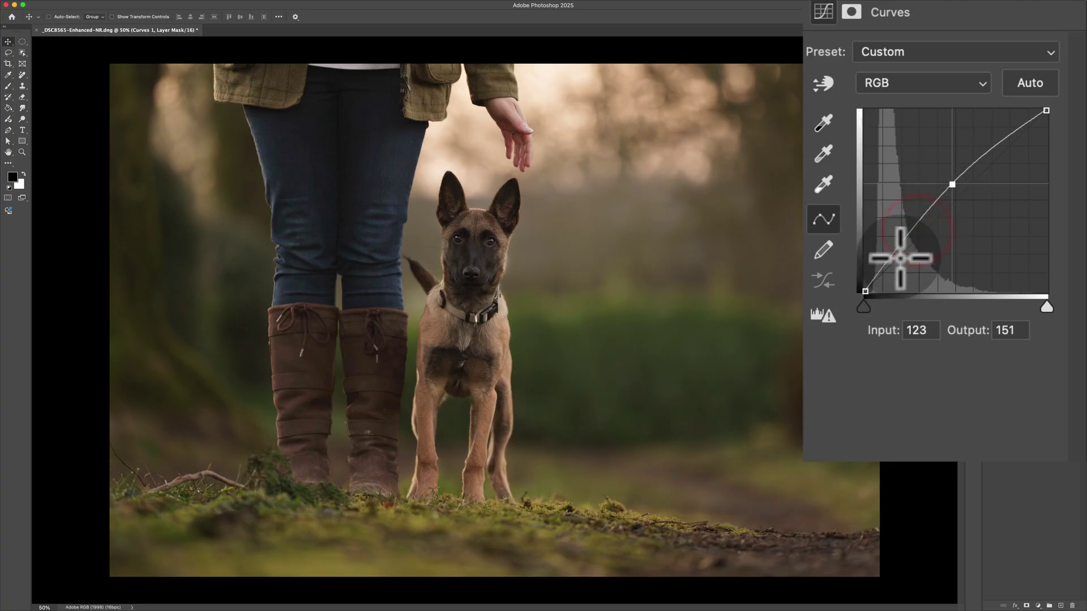
{"action": "left_click", "coordinate": [993, 142]}
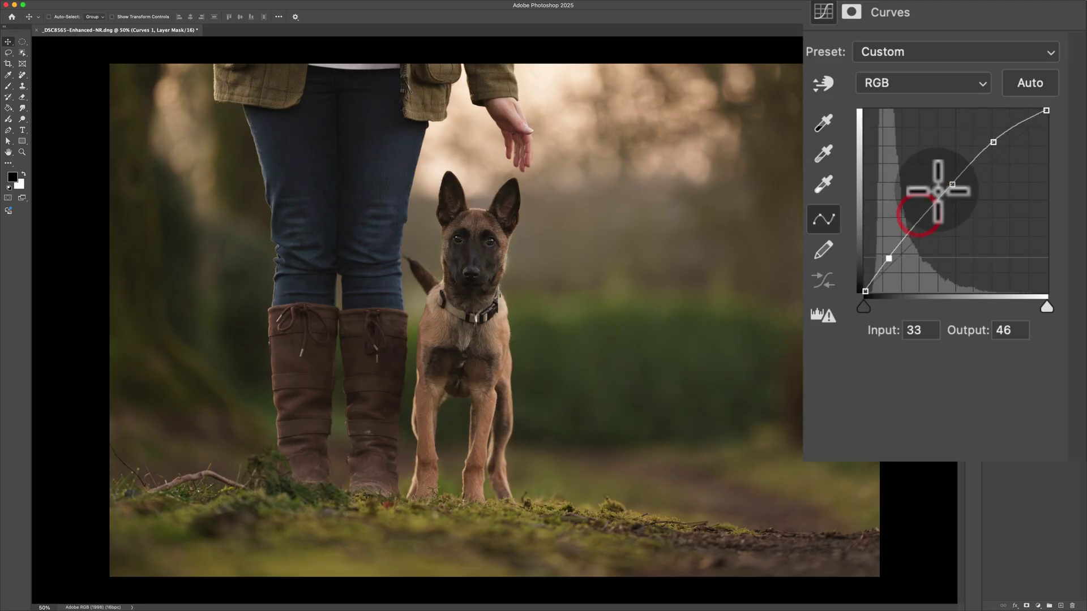
{"action": "left_click_drag", "start_coordinate": [951, 183], "coordinate": [955, 194]}
{"action": "left_click_drag", "start_coordinate": [887, 257], "coordinate": [894, 263]}
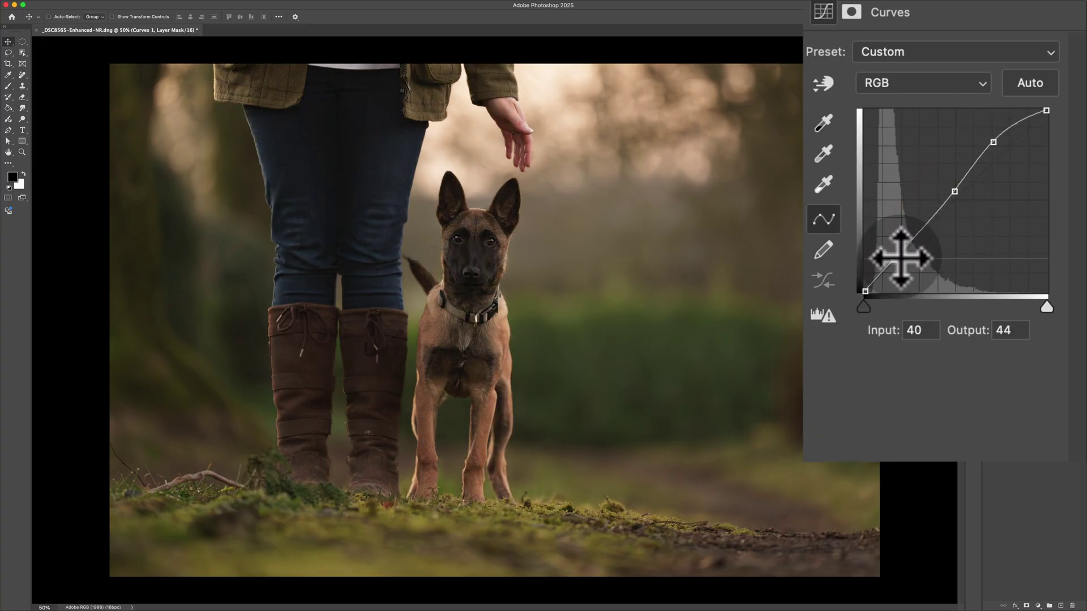
{"action": "left_click_drag", "start_coordinate": [893, 257], "coordinate": [899, 251]}
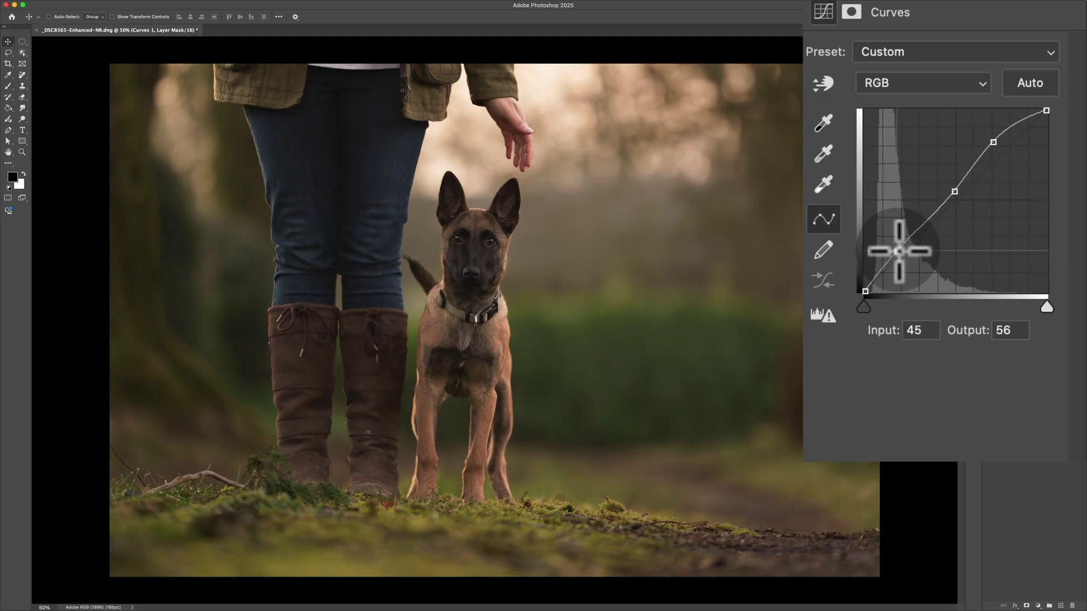
{"action": "left_click", "coordinate": [955, 191]}
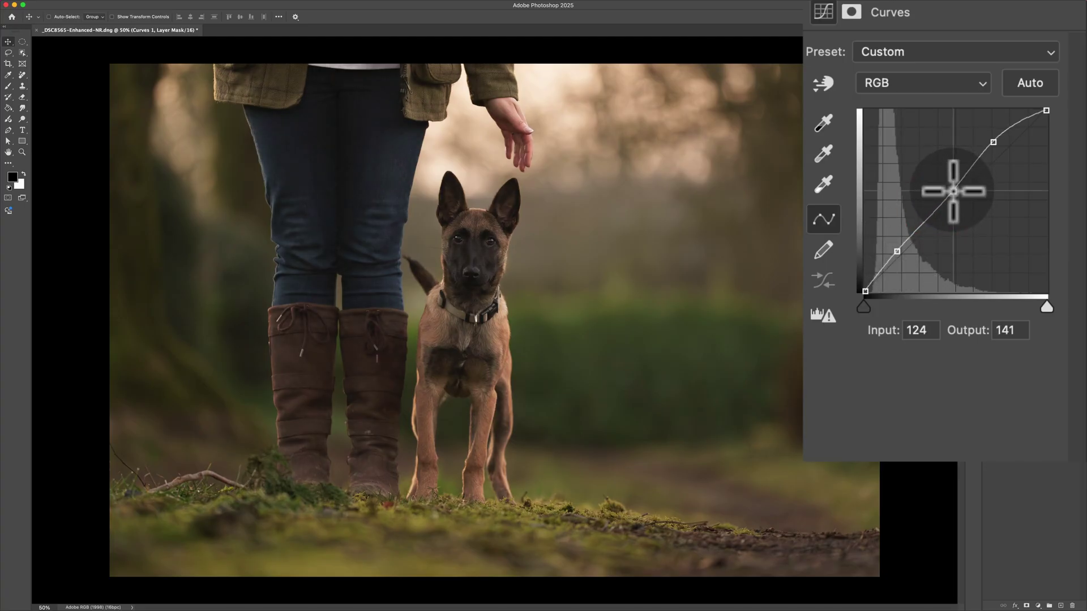
{"action": "left_click", "coordinate": [993, 141]}
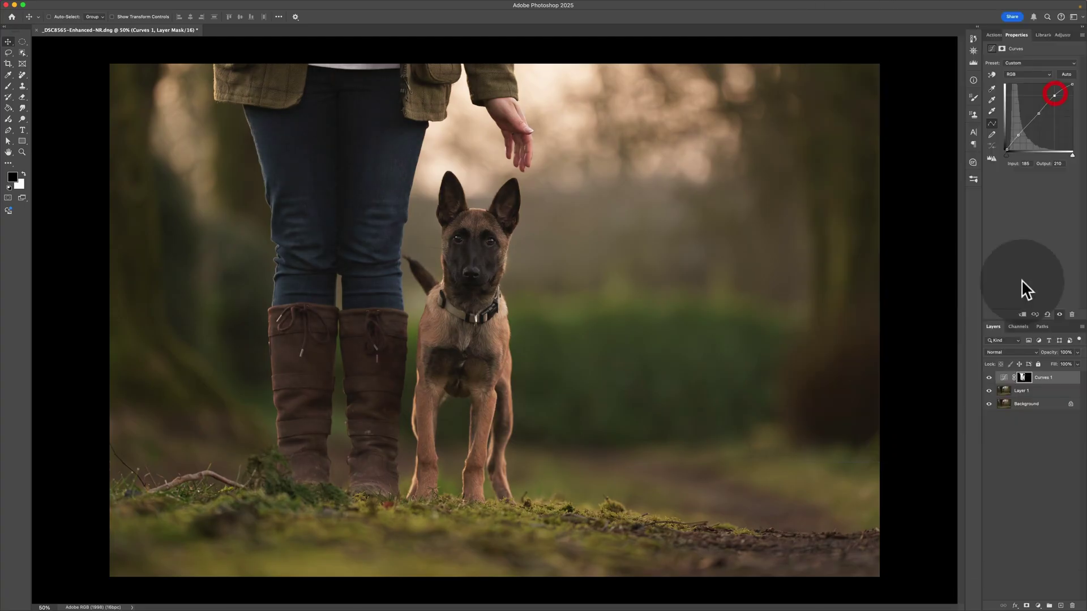
Toggle Curves 1 visibility off and on to compare before and after
{"action": "left_click", "coordinate": [989, 378]}
{"action": "left_click", "coordinate": [989, 378]}
{"action": "left_click", "coordinate": [989, 377]}
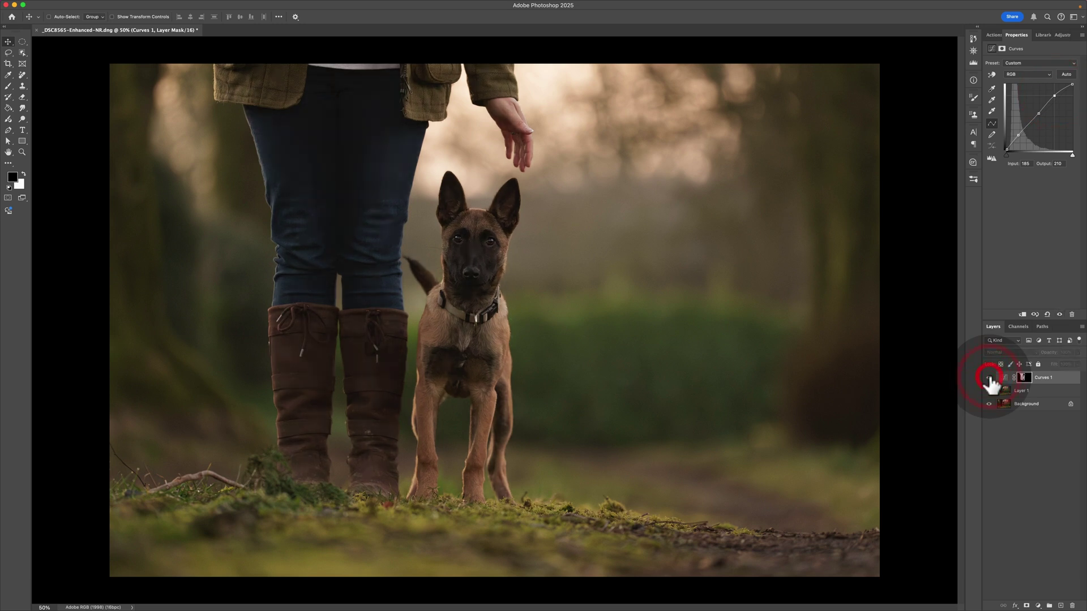
{"action": "left_click", "coordinate": [989, 378]}
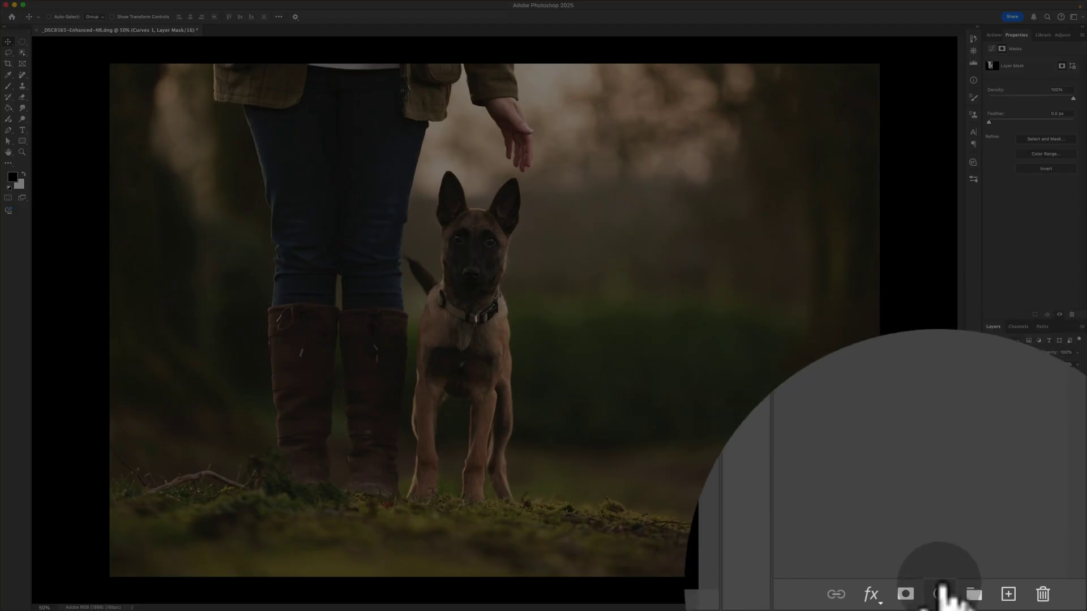
{"action": "left_click", "coordinate": [1038, 605]}
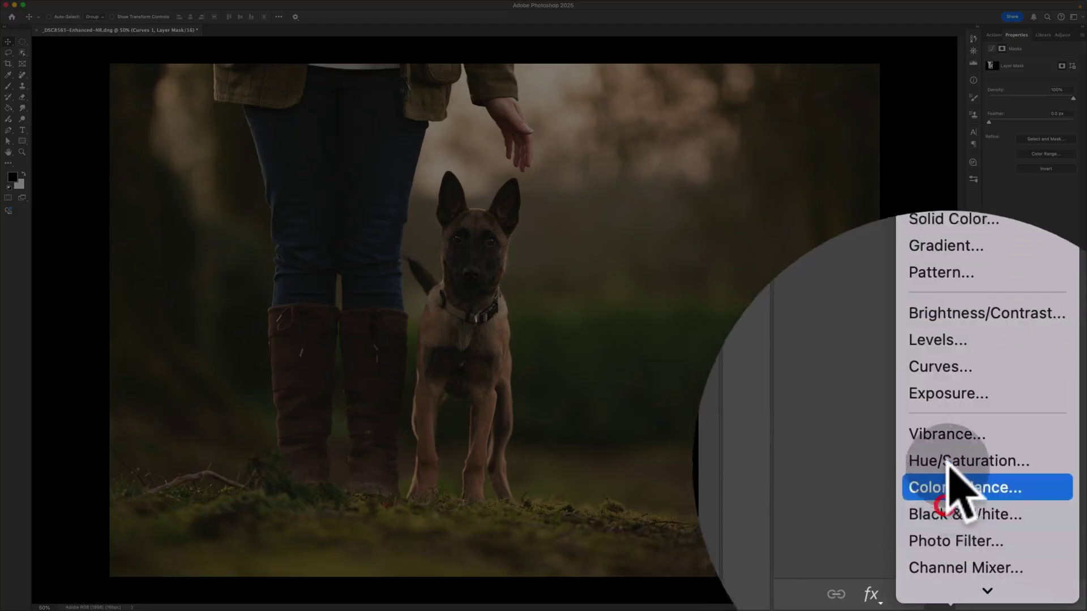
Add Curves 2 with an inverted copy of the Curves 1 mask, mapping Input 169 to 142
{"action": "left_click", "coordinate": [965, 365]}
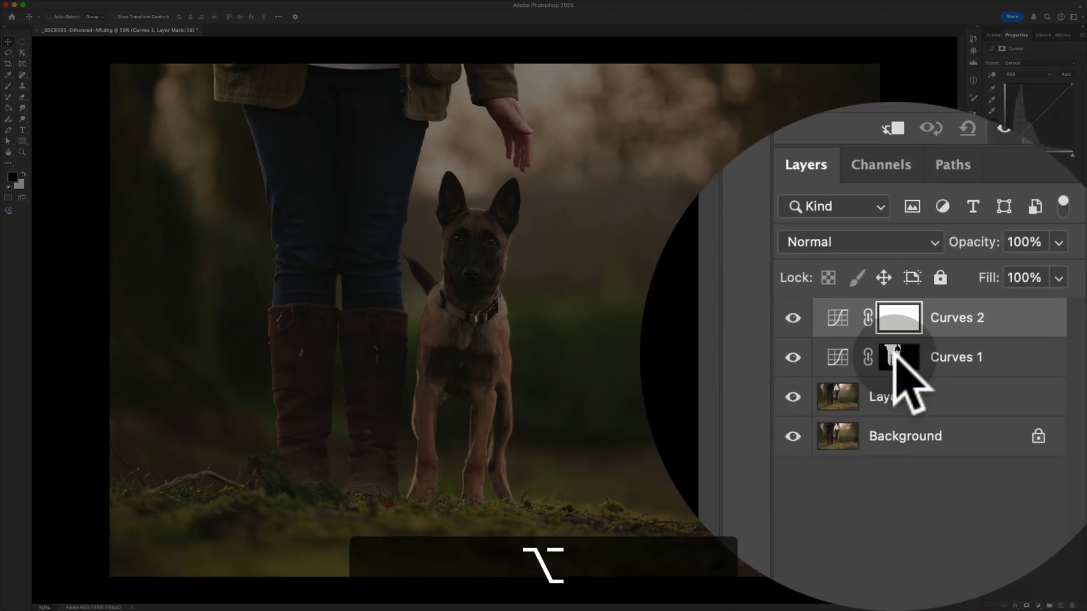
{"action": "left_click_drag", "start_coordinate": [897, 353], "coordinate": [899, 318]}
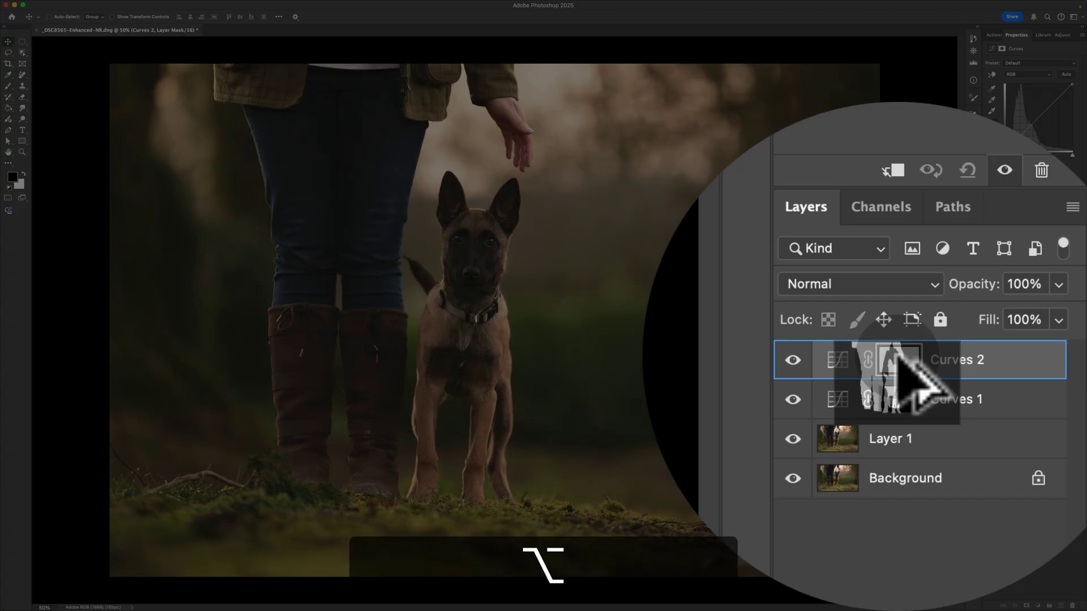
{"action": "left_click_drag", "start_coordinate": [1024, 376], "coordinate": [1024, 376]}
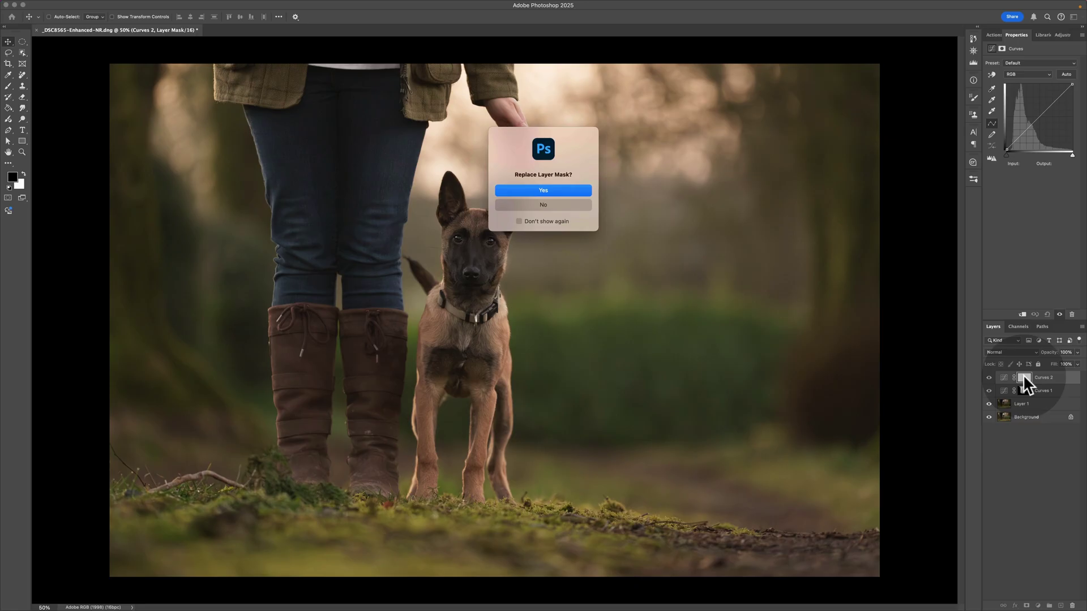
{"action": "key", "text": "Return"}
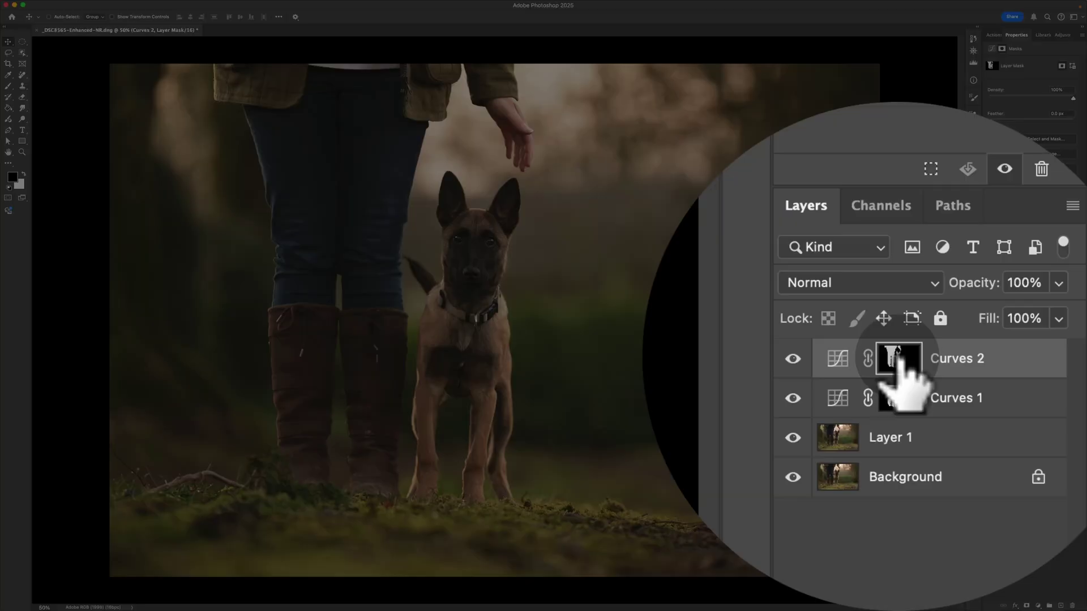
{"action": "left_click", "coordinate": [838, 358]}
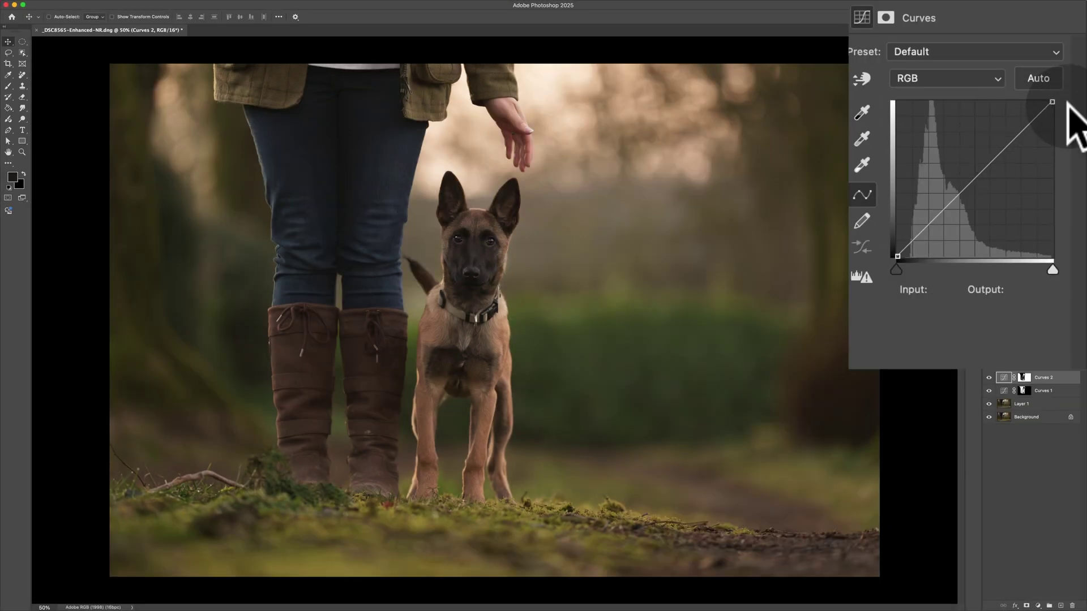
{"action": "left_click_drag", "start_coordinate": [1052, 102], "coordinate": [1054, 120]}
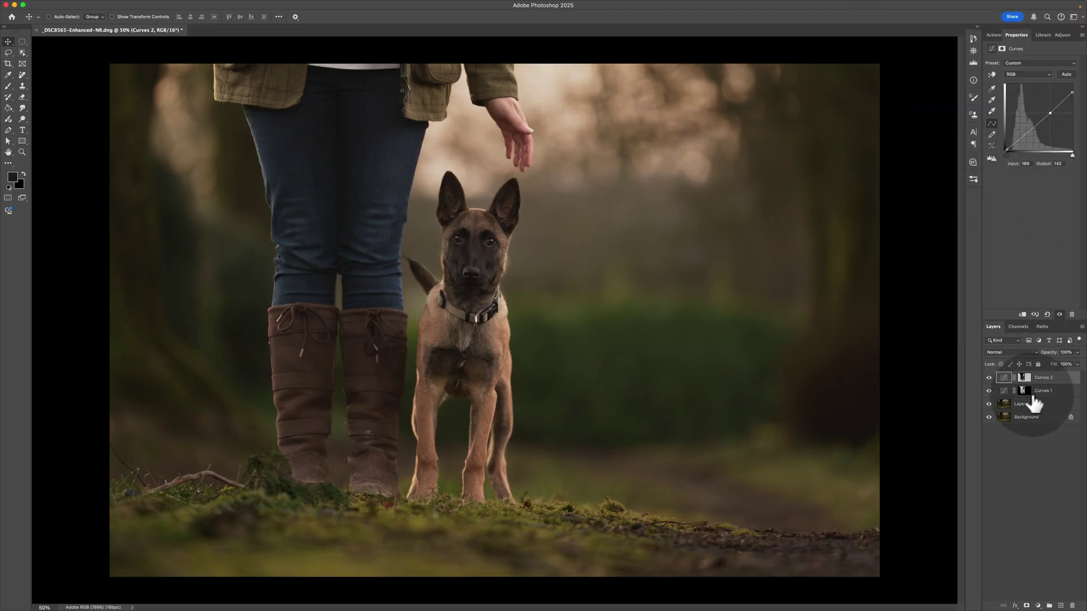
Paint white on the Curves 1 mask across the mossy grass by the boots and dog's feet
{"action": "left_click", "coordinate": [1024, 392]}
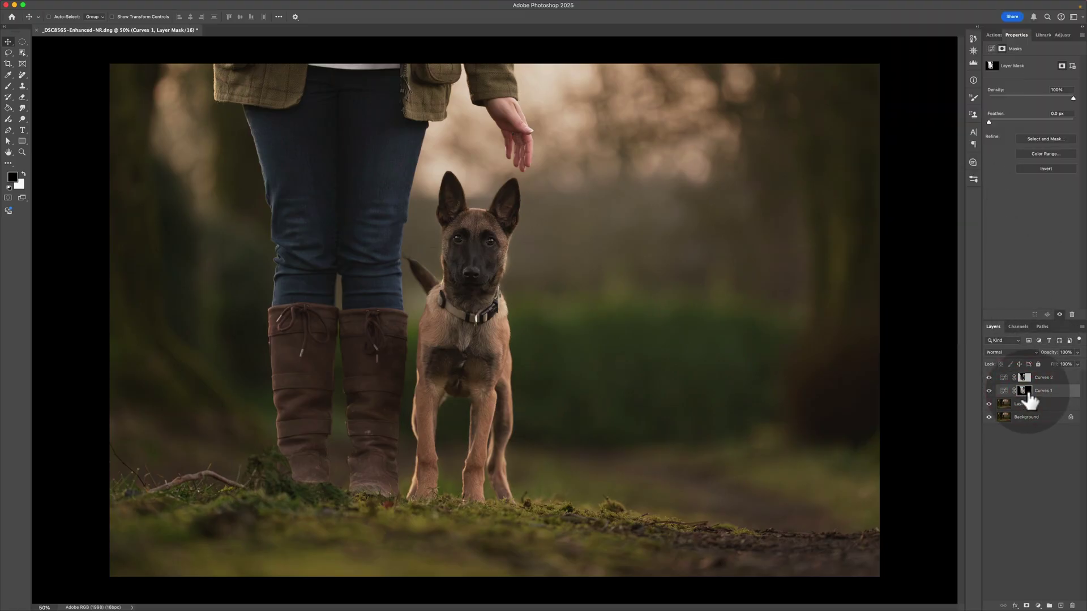
{"action": "key", "text": "b"}
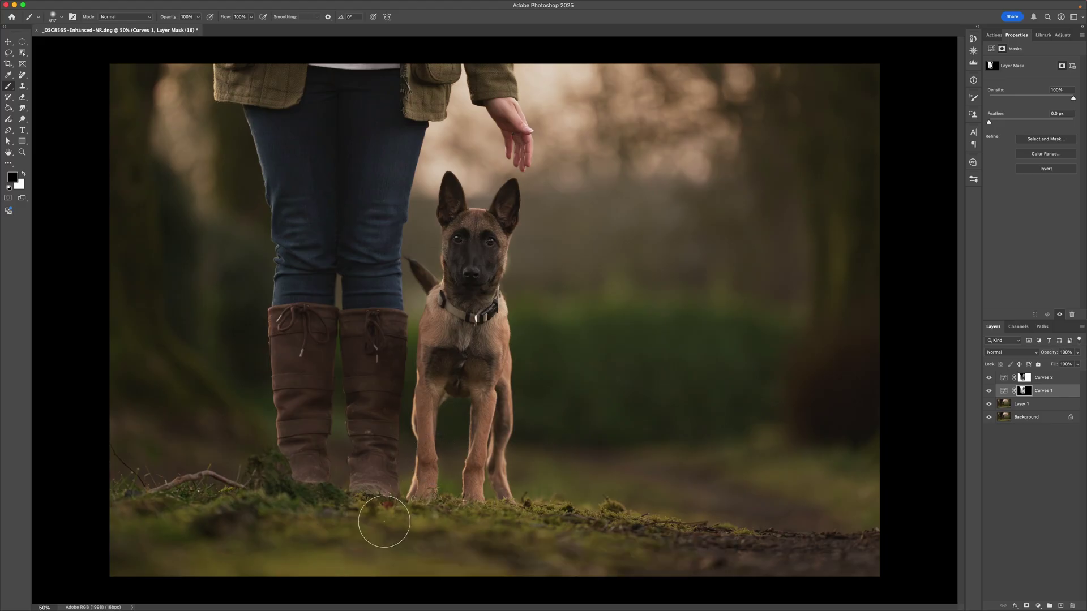
{"action": "key", "text": "x"}
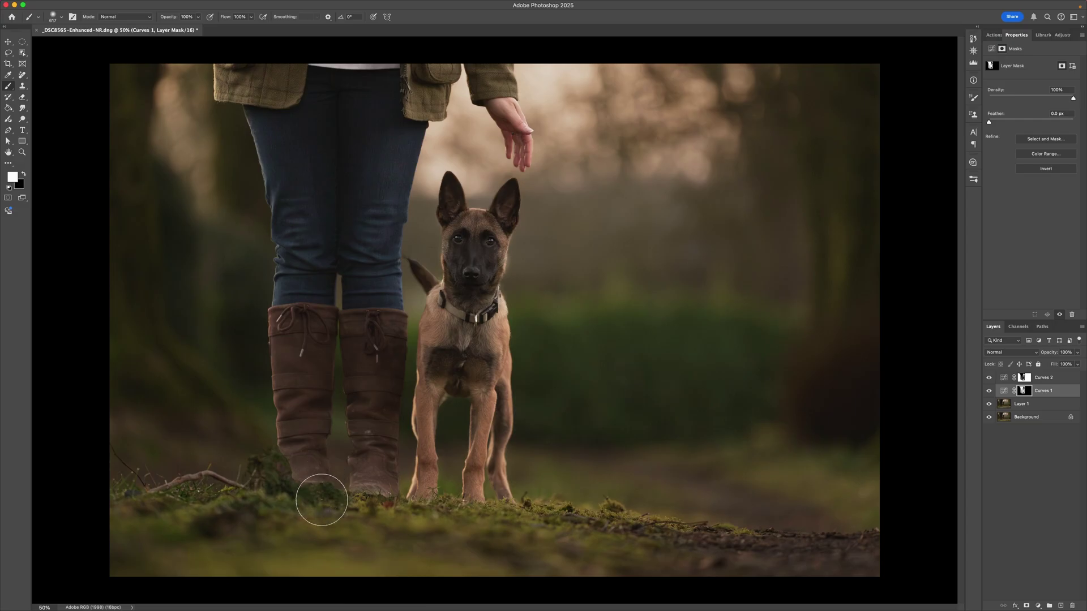
{"action": "mouse_move", "coordinate": [346, 501]}
{"action": "left_mouse_down"}
{"action": "mouse_move", "coordinate": [287, 502]}
{"action": "mouse_move", "coordinate": [856, 548]}
{"action": "left_mouse_up"}
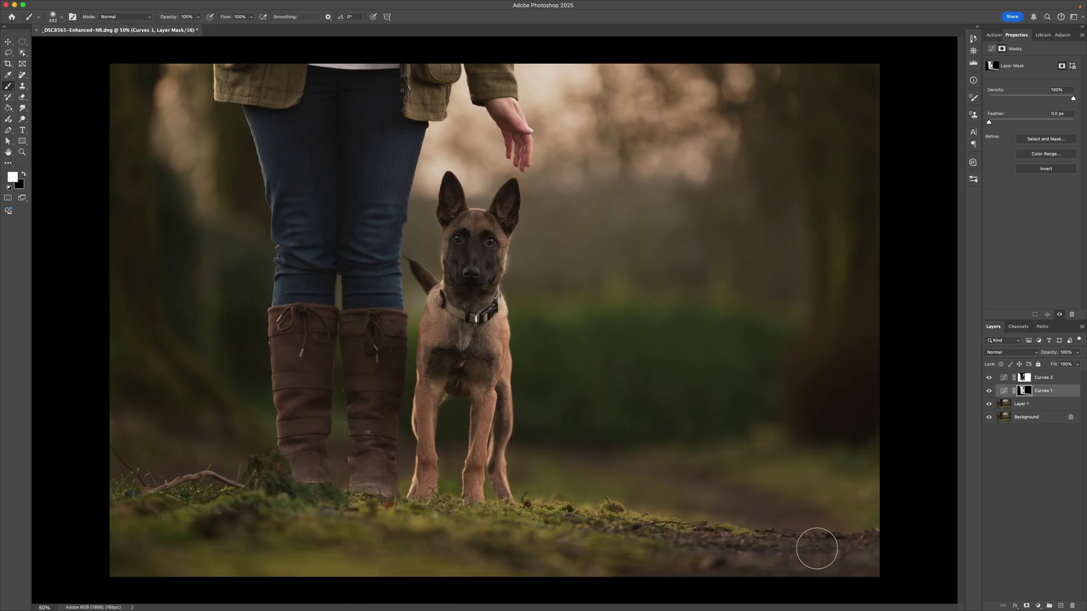
{"action": "left_click_drag", "start_coordinate": [264, 509], "coordinate": [101, 504]}
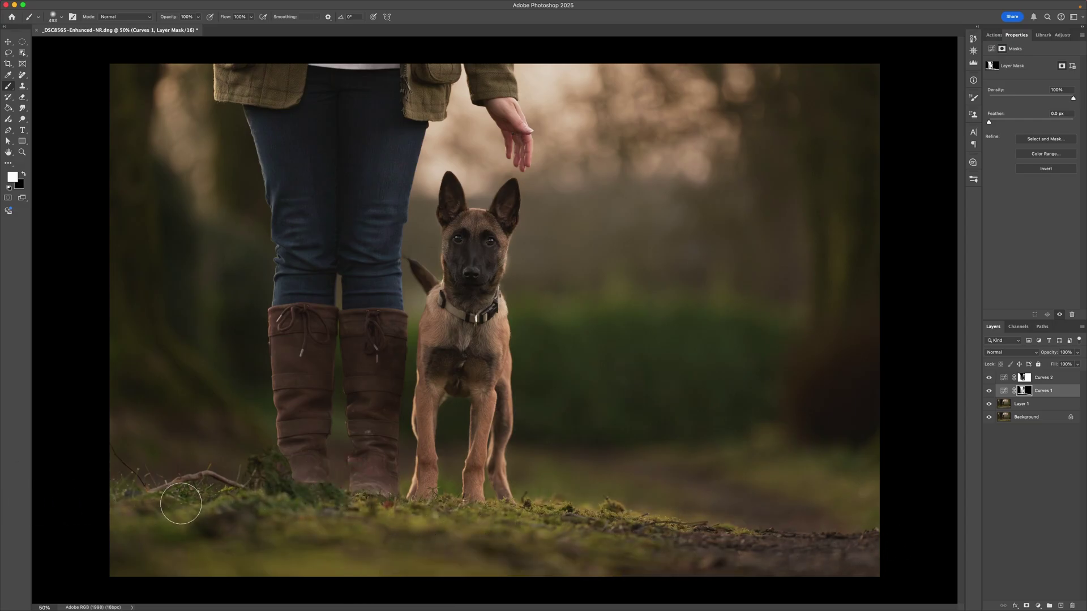
{"action": "left_click_drag", "start_coordinate": [297, 461], "coordinate": [293, 463]}
{"action": "left_click_drag", "start_coordinate": [427, 504], "coordinate": [505, 502]}
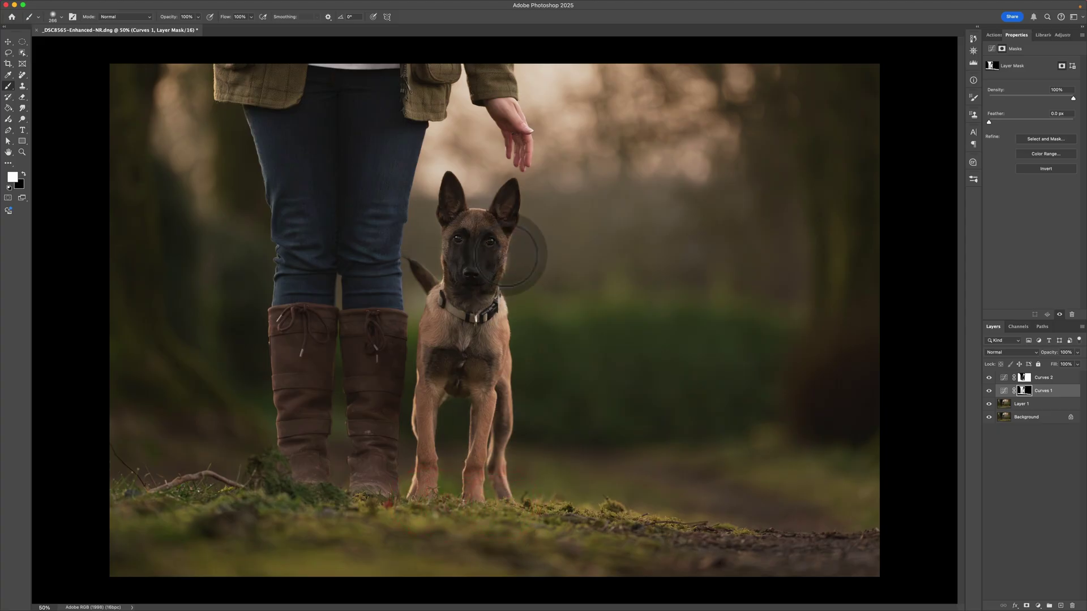
Zoom in on the dog and paint black on the Curves 1 mask beside its head
{"action": "scroll", "coordinate": [523, 260], "scroll_direction": "up", "scroll_amount": 3}
{"action": "scroll", "coordinate": [527, 258], "scroll_direction": "up", "scroll_amount": 2}
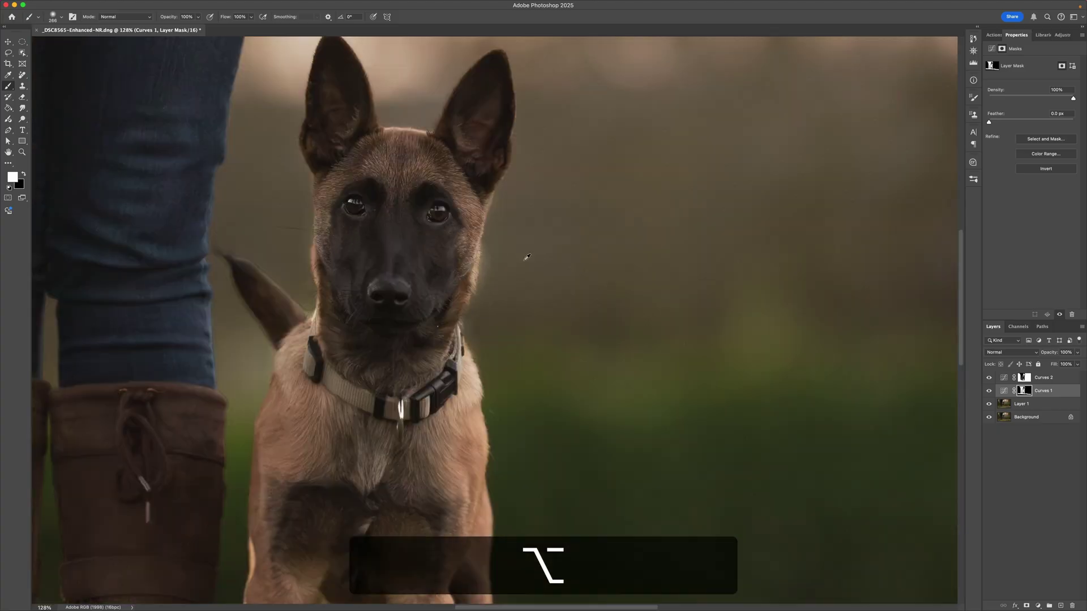
{"action": "mouse_move", "coordinate": [526, 254]}
{"action": "left_mouse_down"}
{"action": "mouse_move", "coordinate": [529, 381]}
{"action": "mouse_move", "coordinate": [533, 362]}
{"action": "left_mouse_up"}
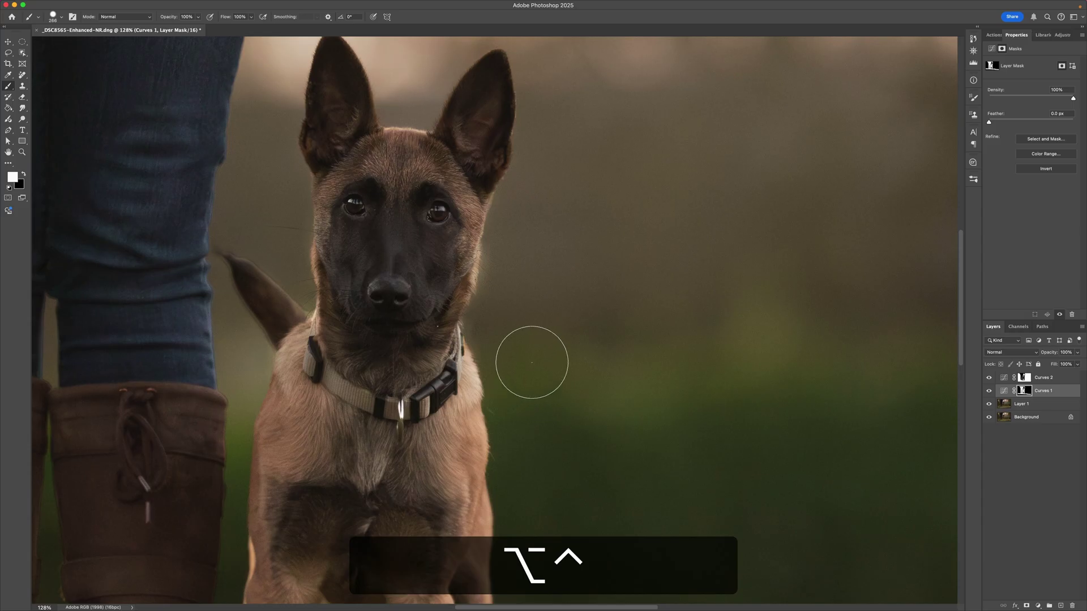
{"action": "key", "text": "x"}
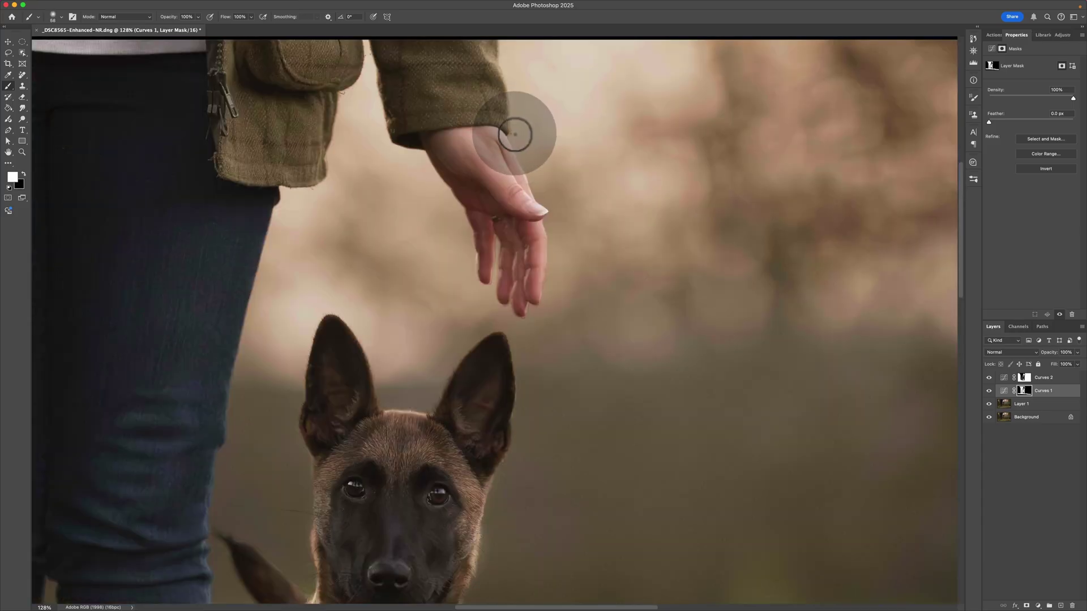
{"action": "key", "text": "x"}
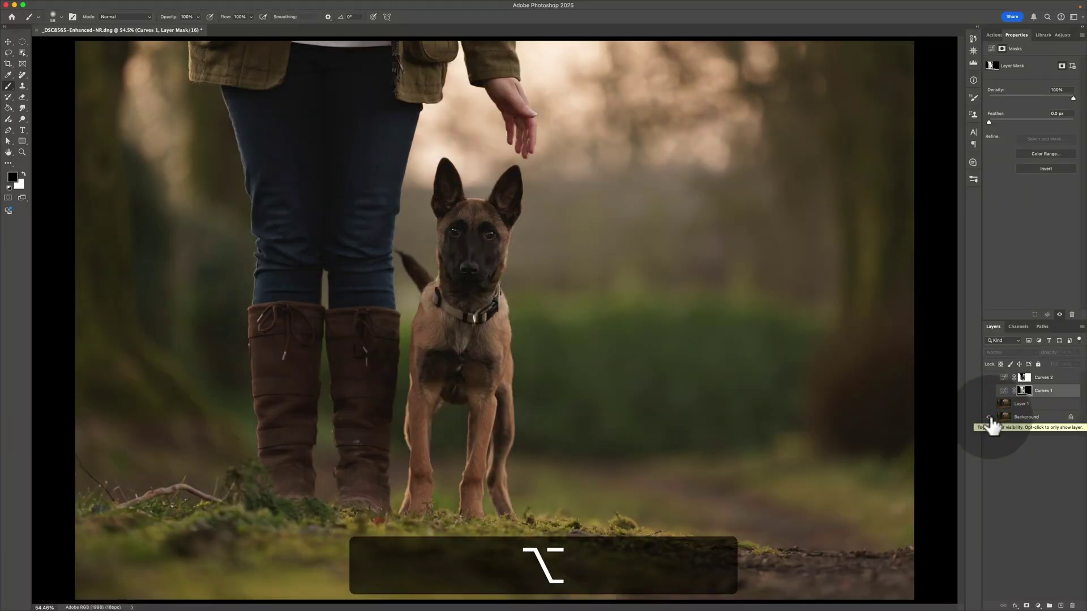
Solo the Background layer to compare the original photo with the edit, then restore it
{"action": "left_click", "coordinate": [990, 418], "text": "alt"}
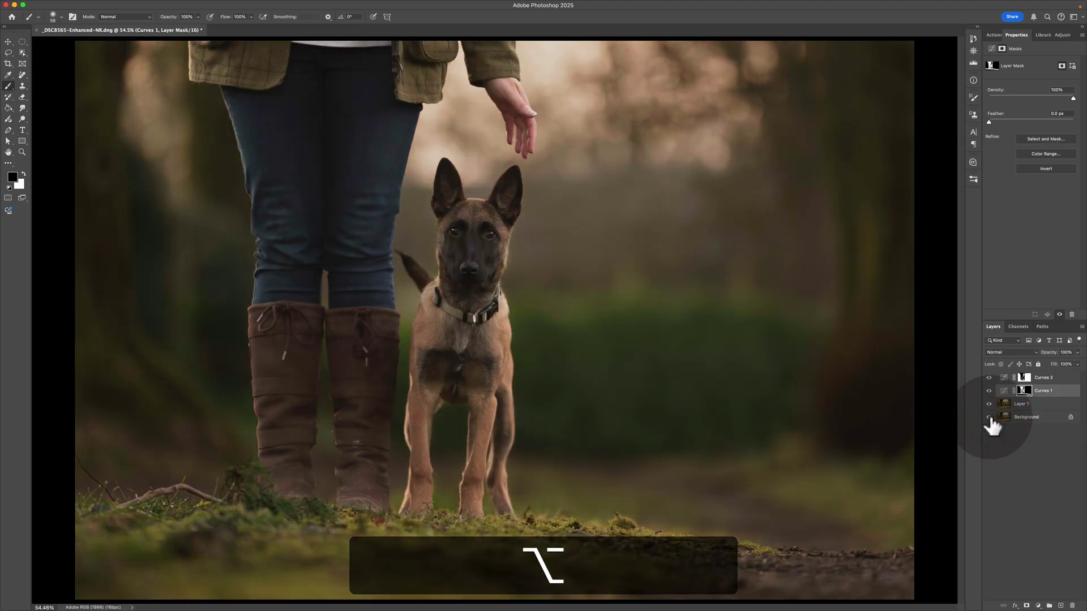
{"action": "left_click", "coordinate": [989, 417], "text": "alt"}
{"action": "left_click", "coordinate": [989, 417], "text": "alt"}
Target the Curves 2 mask and ready a larger white brush near the dog's face
{"action": "left_click_drag", "start_coordinate": [1025, 378], "coordinate": [1026, 382]}
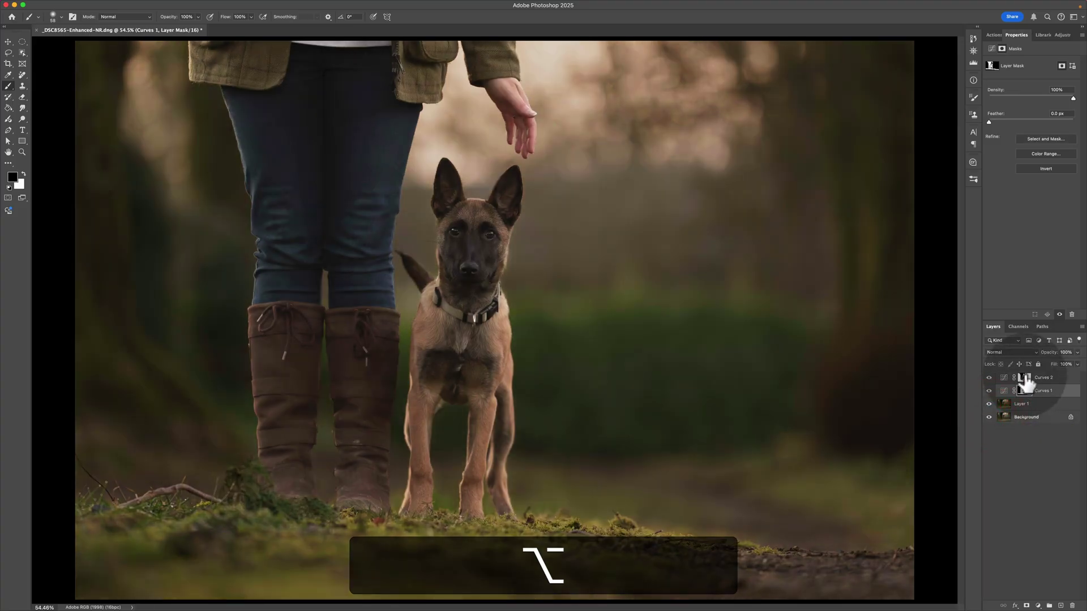
{"action": "scroll", "coordinate": [556, 267], "scroll_direction": "up", "scroll_amount": 3, "text": "alt"}
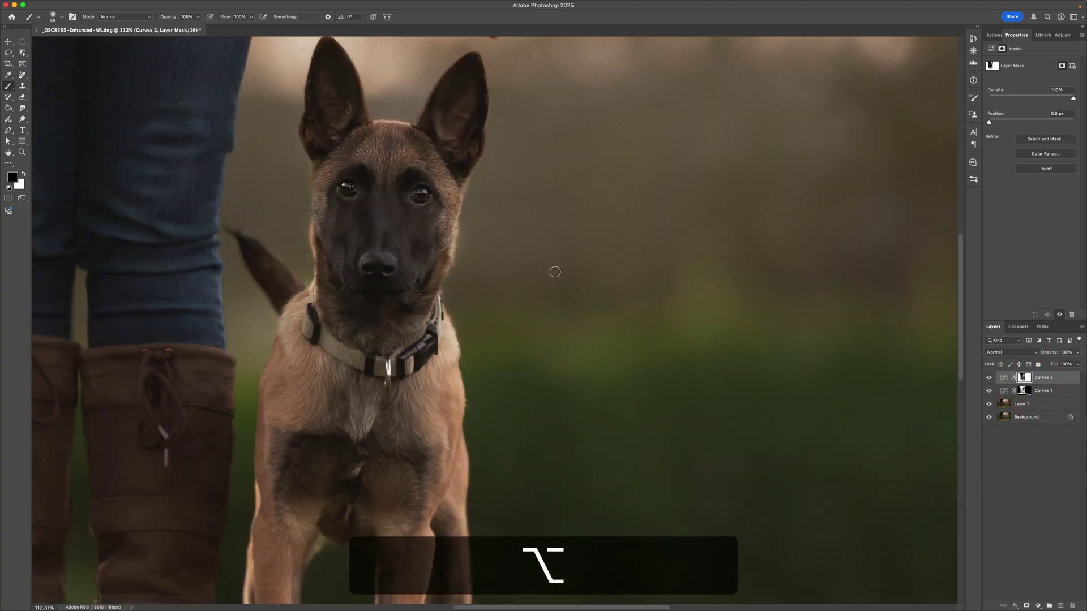
{"action": "key", "text": "b"}
{"action": "key", "text": "x"}
{"action": "left_click_drag", "start_coordinate": [466, 253], "coordinate": [476, 255]}
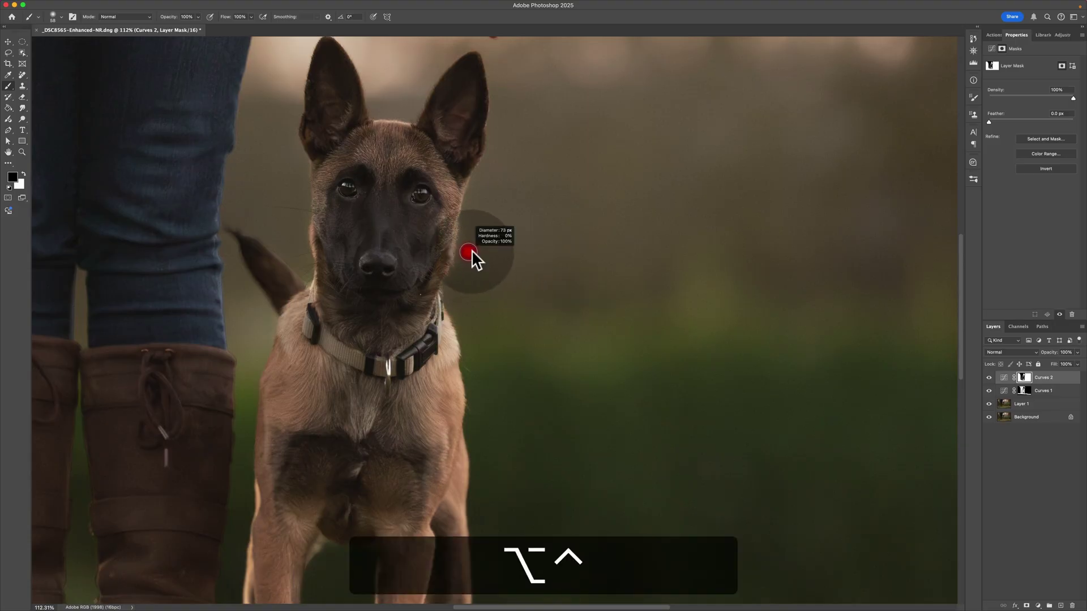
{"action": "scroll", "coordinate": [475, 255], "scroll_direction": "down", "scroll_amount": 3}
{"action": "scroll", "coordinate": [177, 254], "scroll_direction": "up", "scroll_amount": 5}
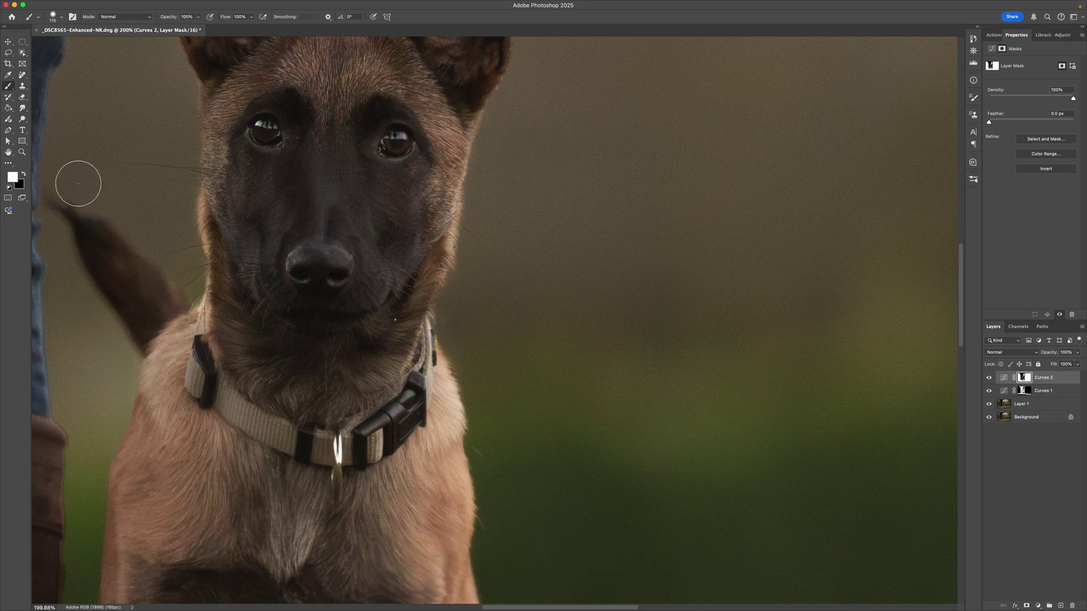